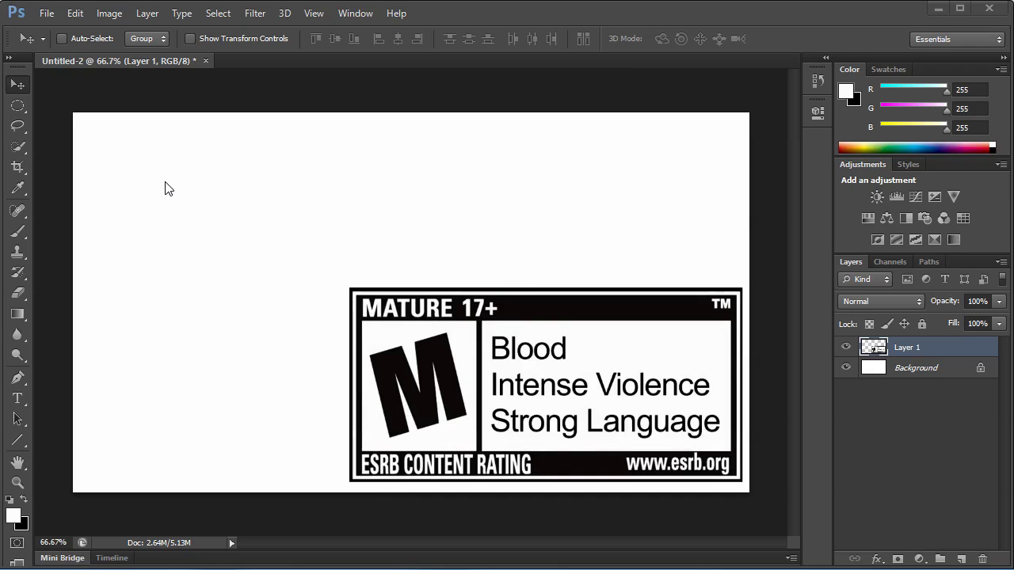
Create a 720×480 new document, then close it to return to the label
drag(17, 105, 56, 125)
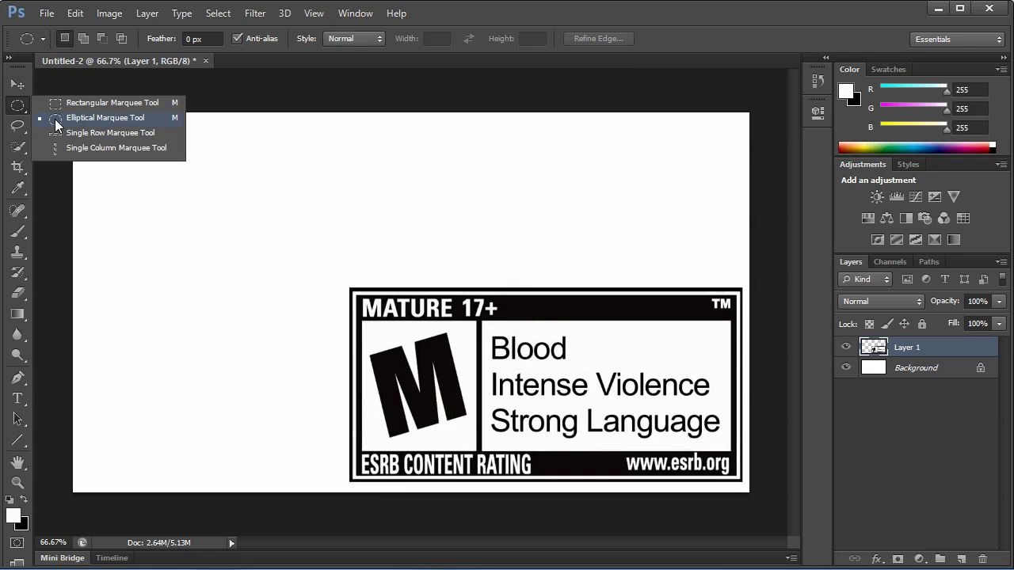
click(153, 116)
key(ctrl+n)
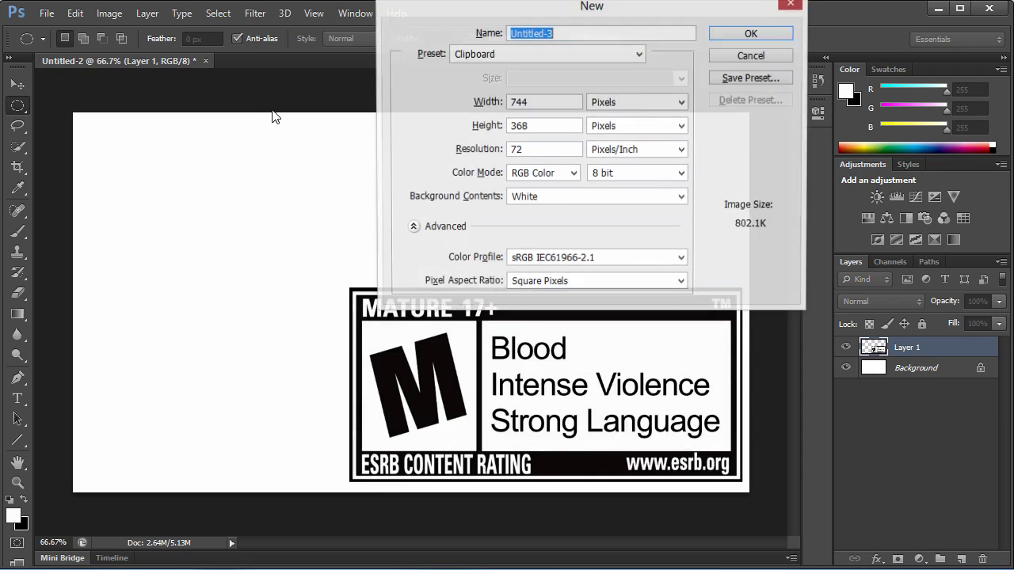
click(500, 105)
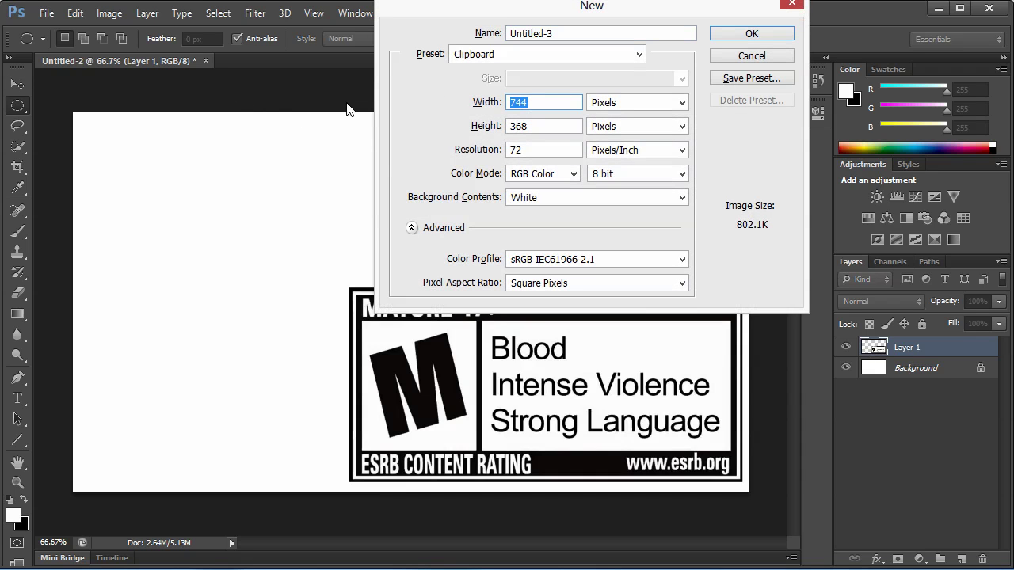
text(720)
key(Tab)
text(4)
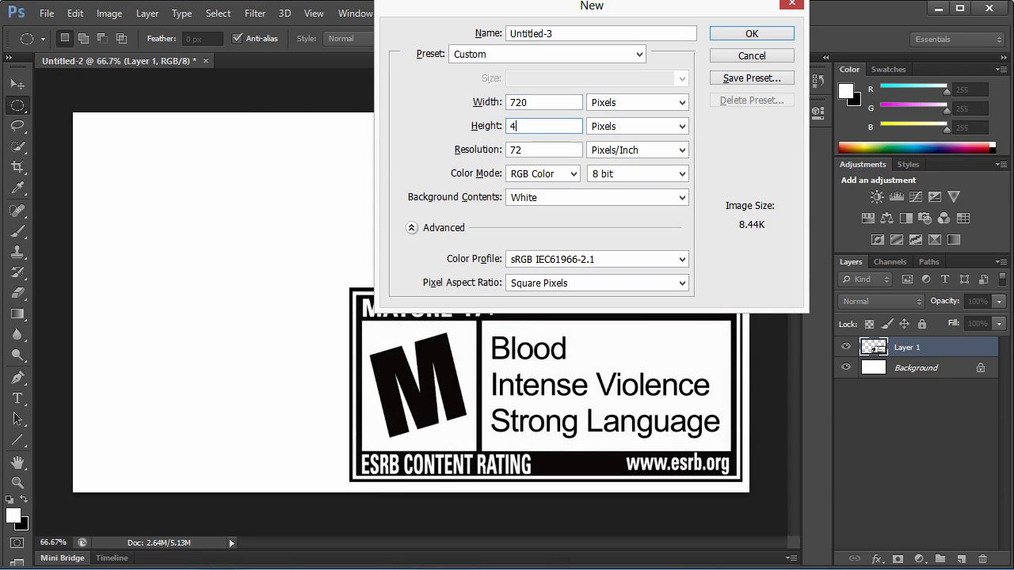
text(80)
key(Return)
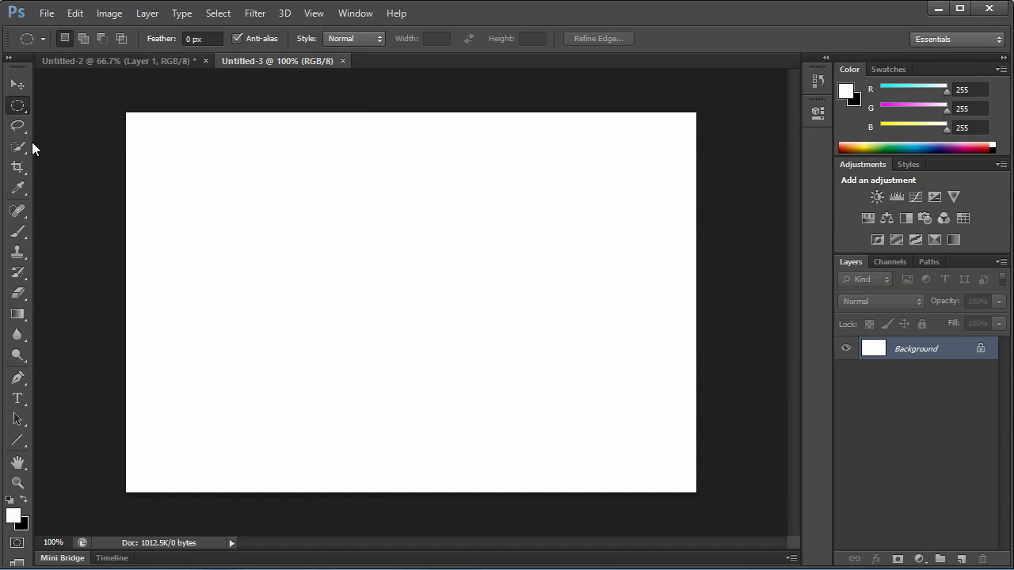
key(ctrl+w)
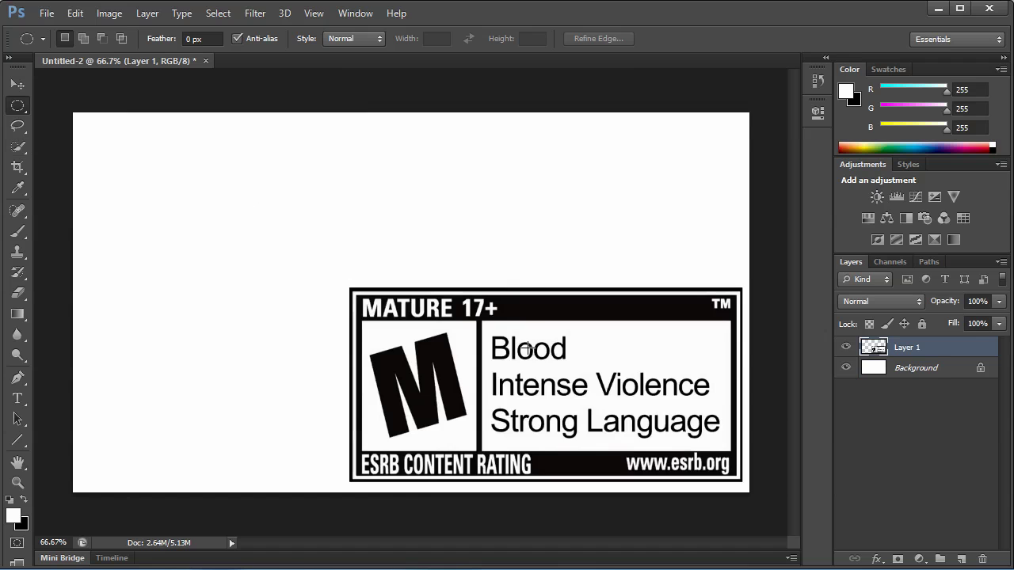
Scale the reference label down into the canvas's lower-right corner
key(ctrl+t)
drag(351, 289, 496, 394)
key(Return)
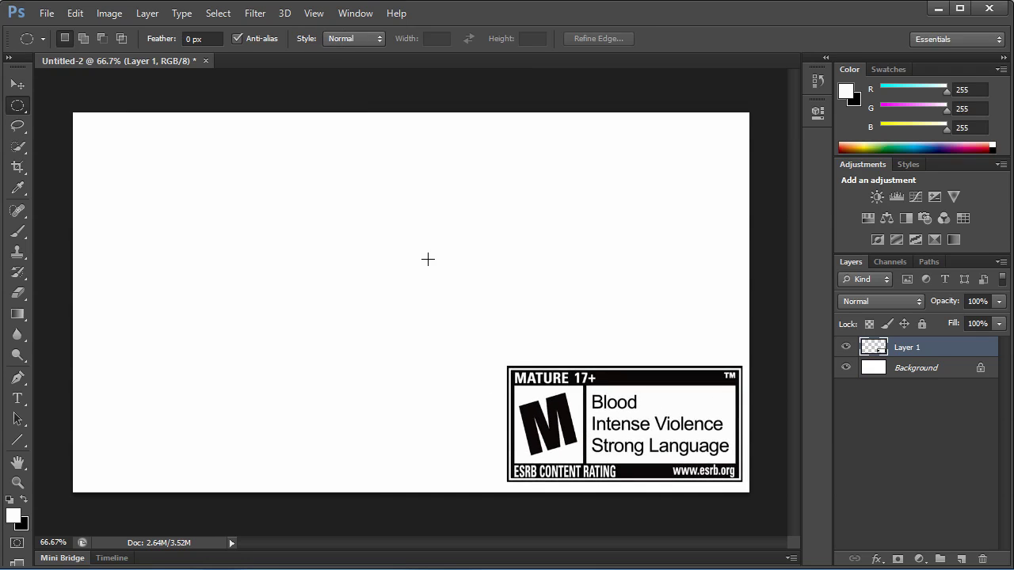
Select a rectangle at the canvas's top-left with the Rectangular Marquee
right_click(29, 113)
click(94, 102)
drag(67, 107, 408, 275)
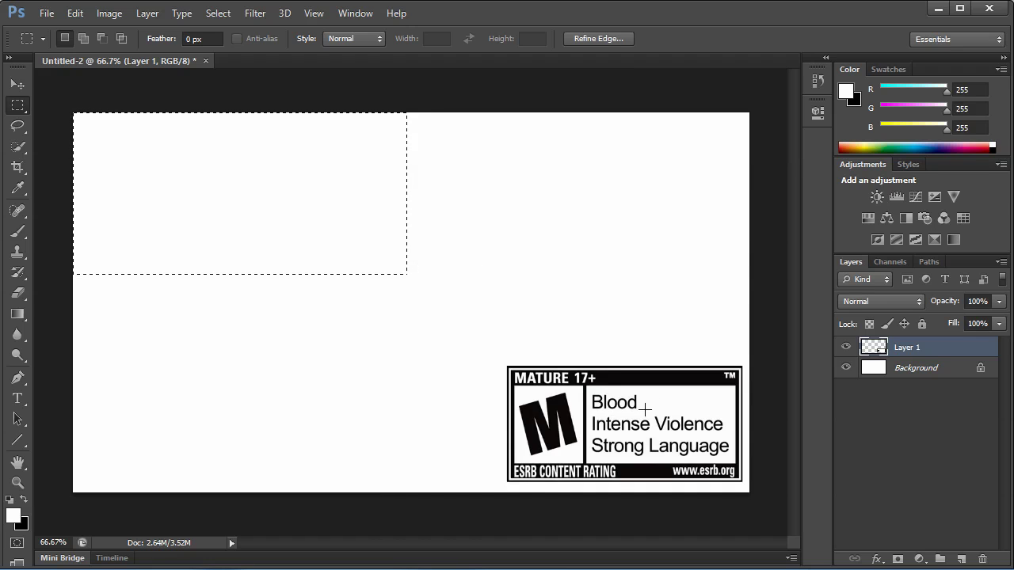
Add a new layer and fill the selected rectangle with black using the Paint Bucket
click(961, 559)
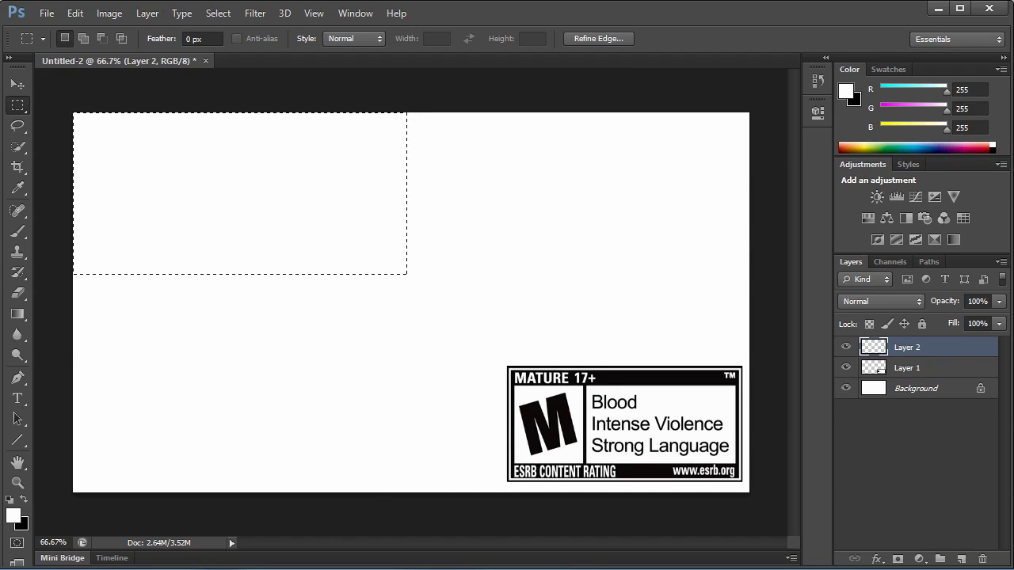
drag(17, 314, 76, 349)
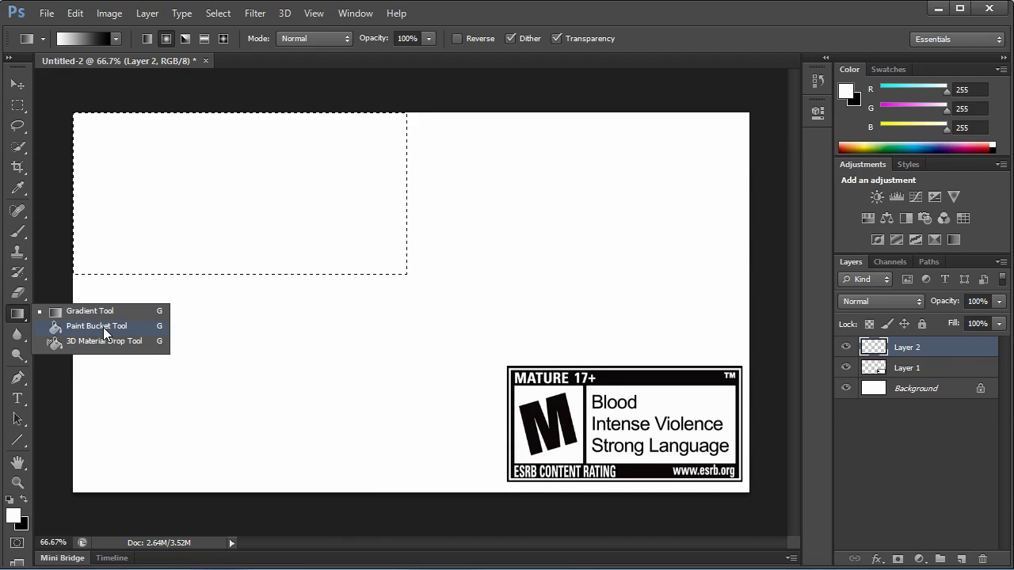
click(104, 333)
key(d)
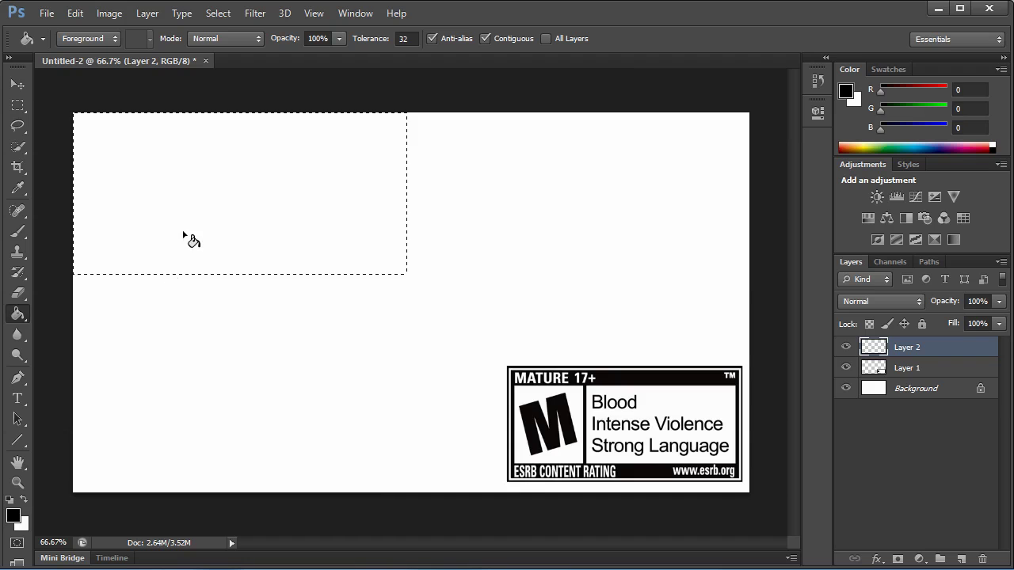
click(183, 236)
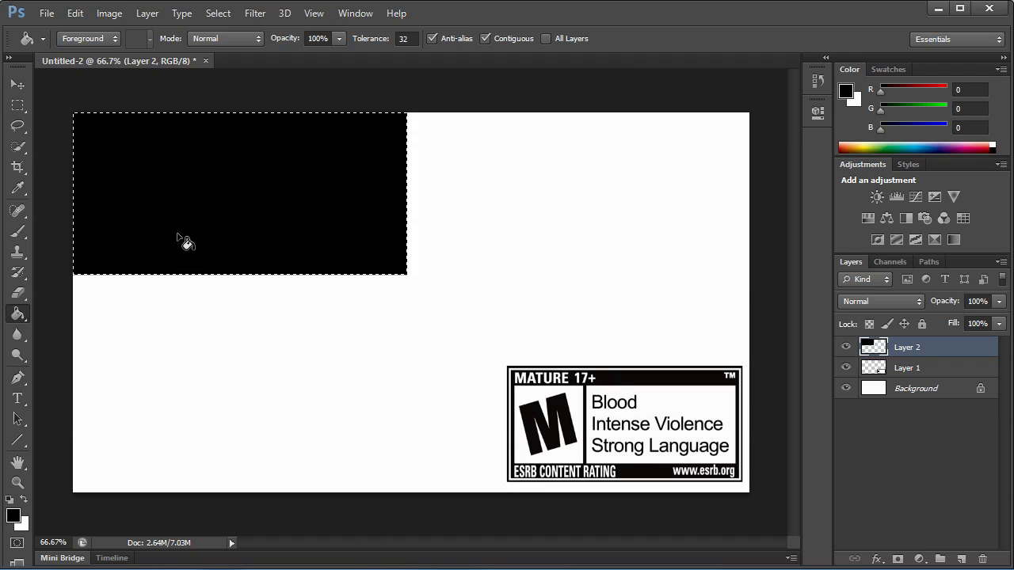
Contract the selection by 5 pixels and make white the fill colour
click(218, 14)
mouse_move(261, 192)
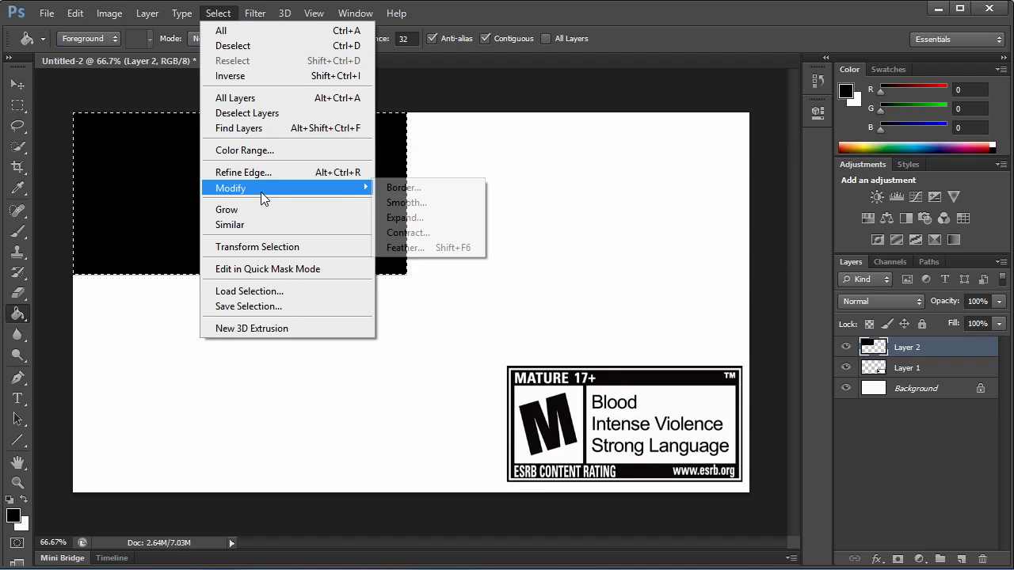
click(423, 233)
text(5)
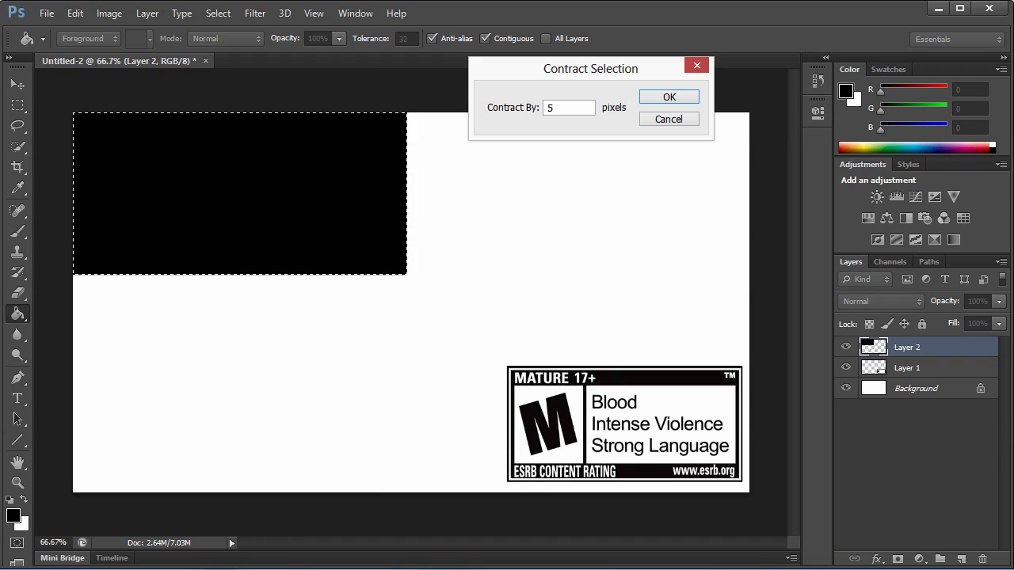
key(Return)
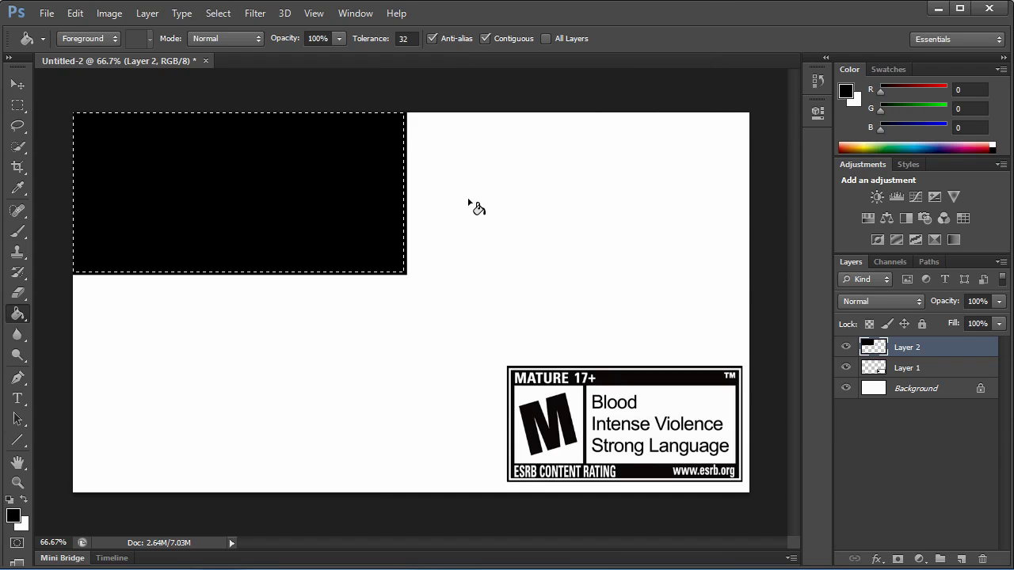
click(24, 499)
Fill the contracted selection white, then contract it a further 10 pixels
click(176, 223)
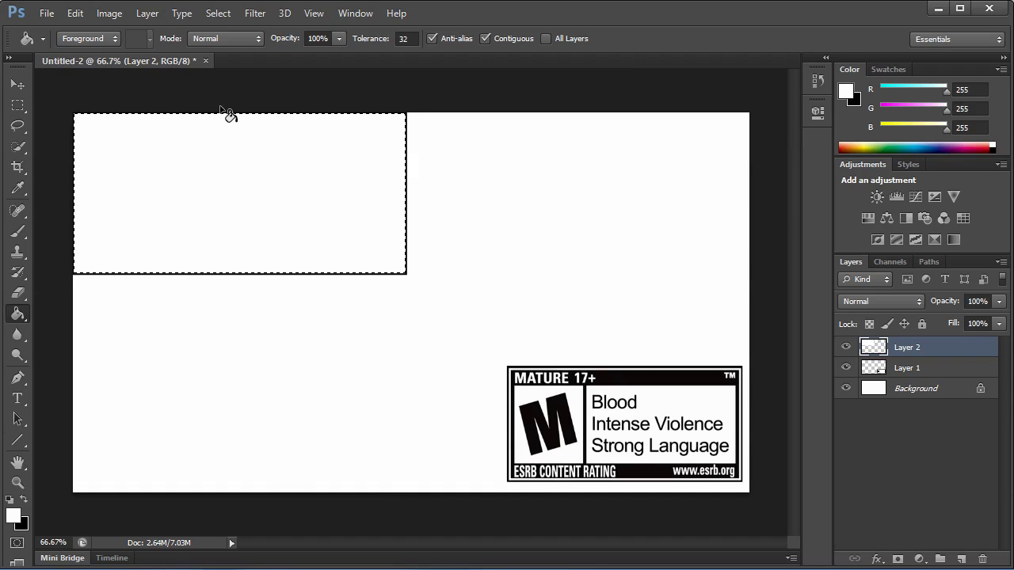
click(218, 13)
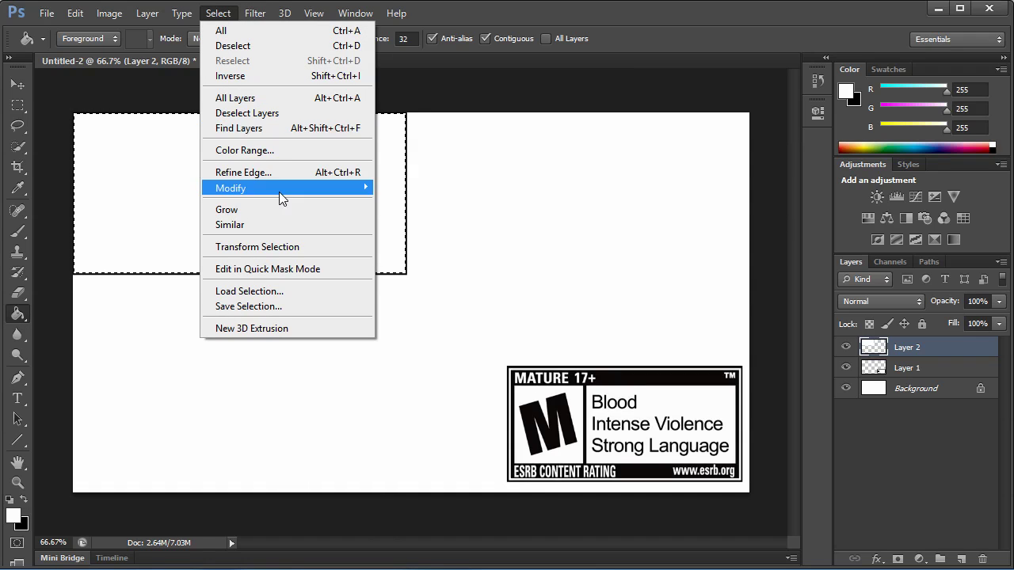
mouse_move(279, 192)
click(408, 234)
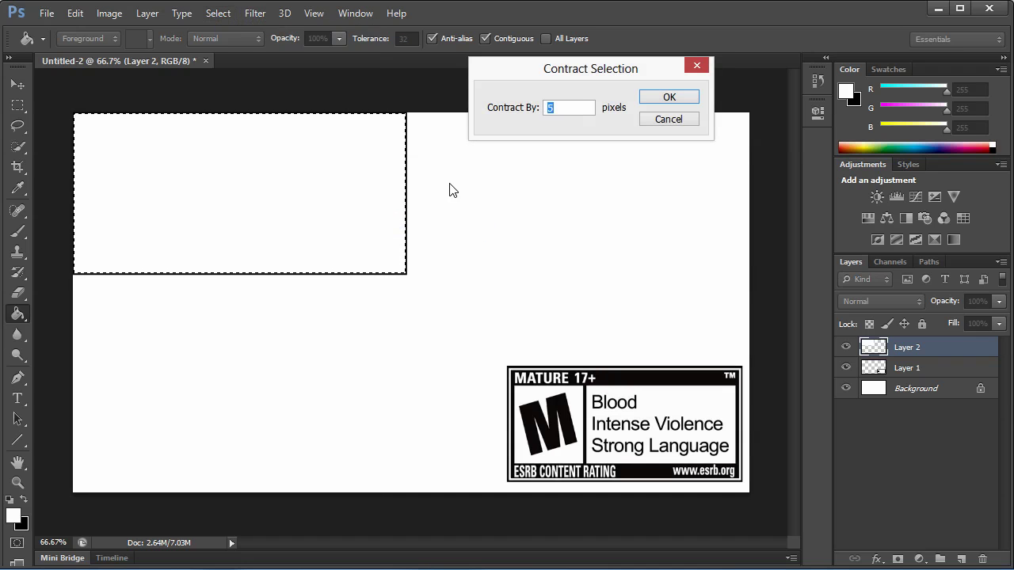
text(10)
key(Return)
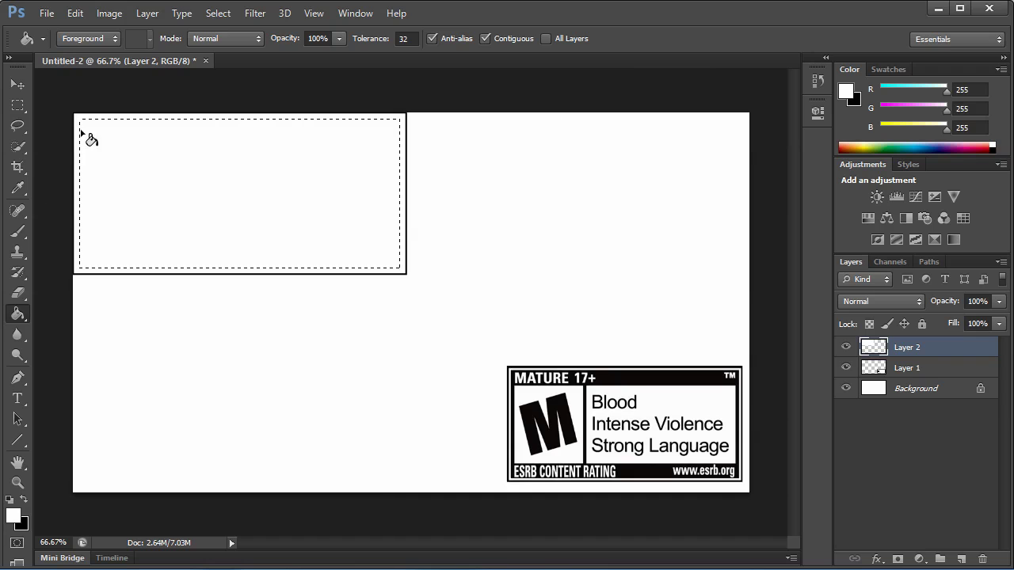
Fill the smaller selection black and deselect the framed panel
key(d)
click(169, 201)
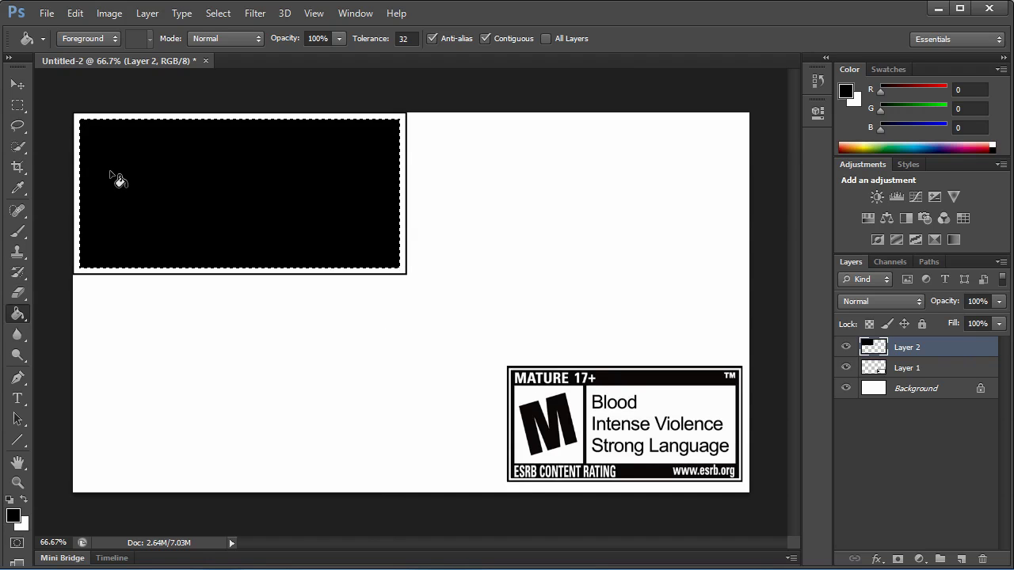
click(18, 106)
click(124, 143)
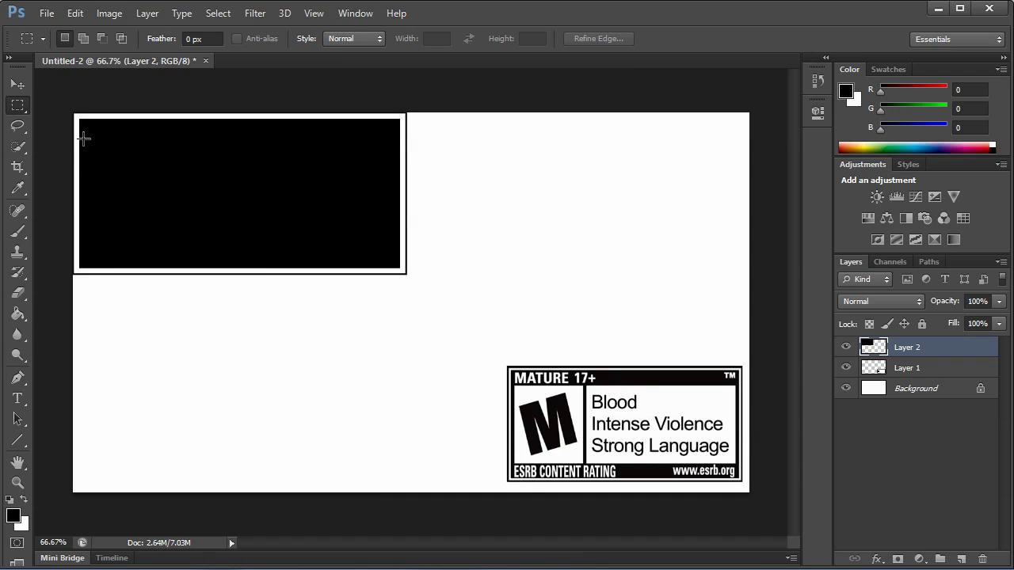
Select the panel's inner area and subtract a thin vertical divider strip
drag(80, 140, 395, 248)
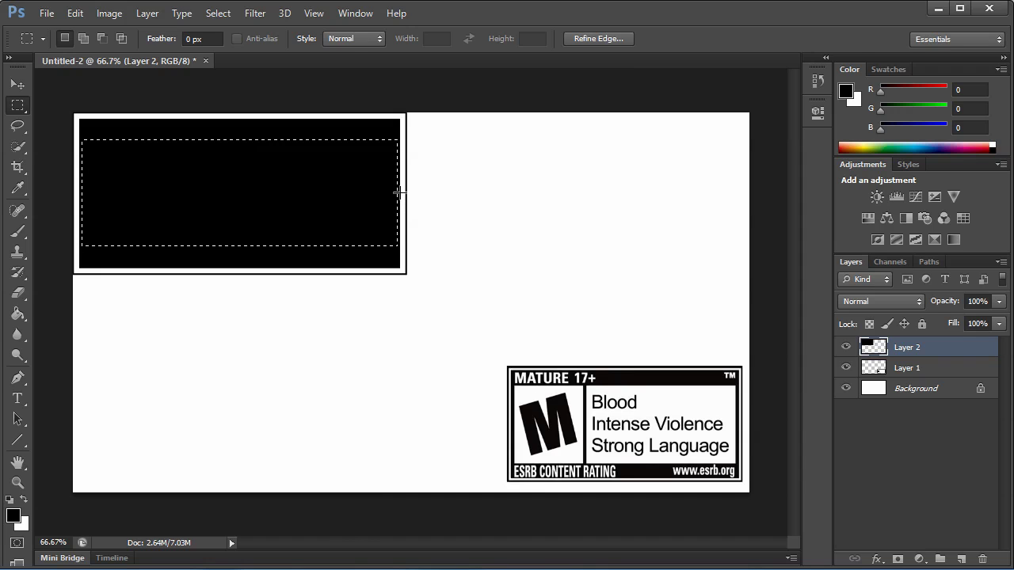
click(17, 315)
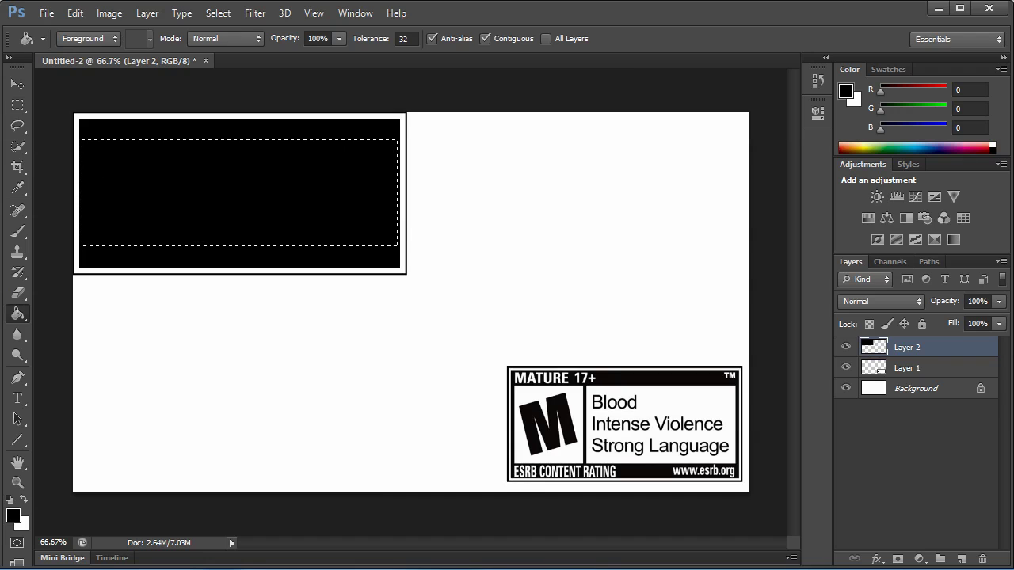
click(18, 104)
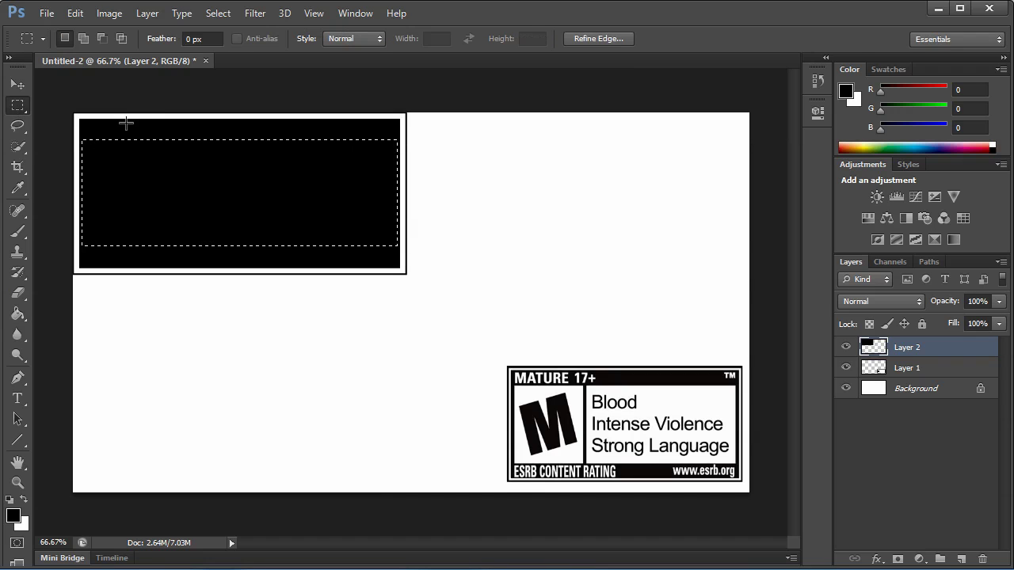
key(alt)
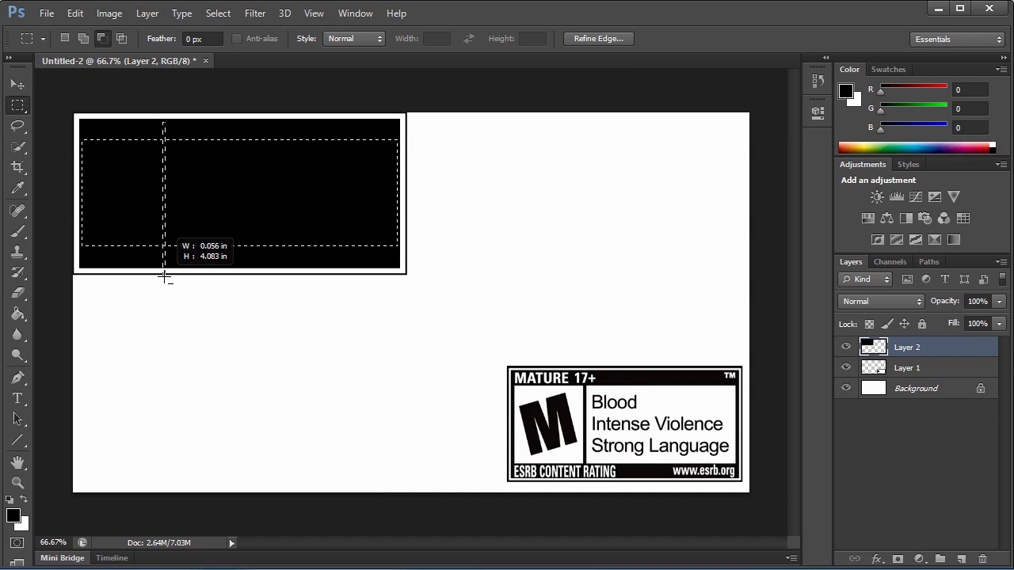
drag(164, 276, 164, 276)
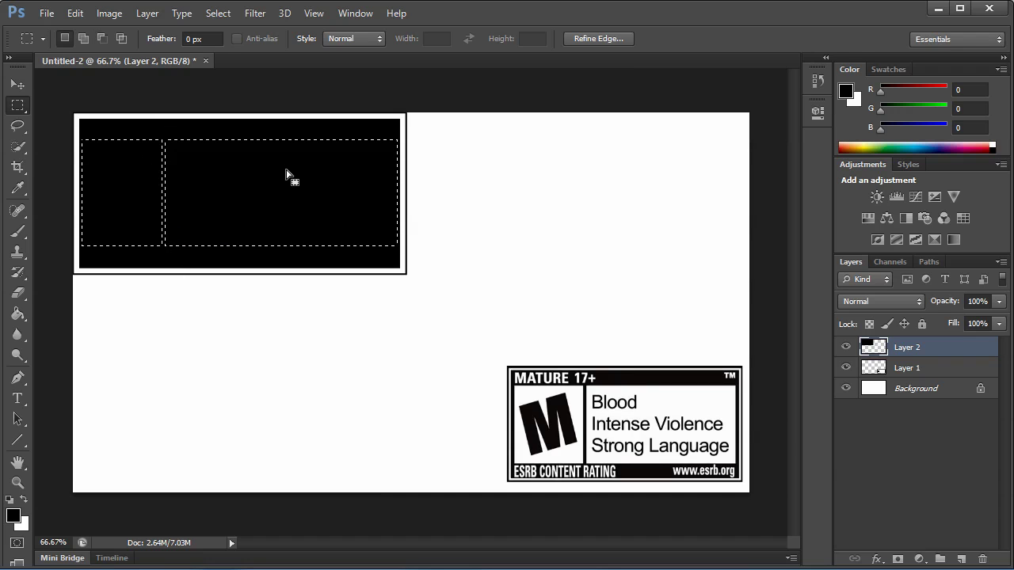
On a new layer, fill both selected boxes with white and deselect
click(960, 559)
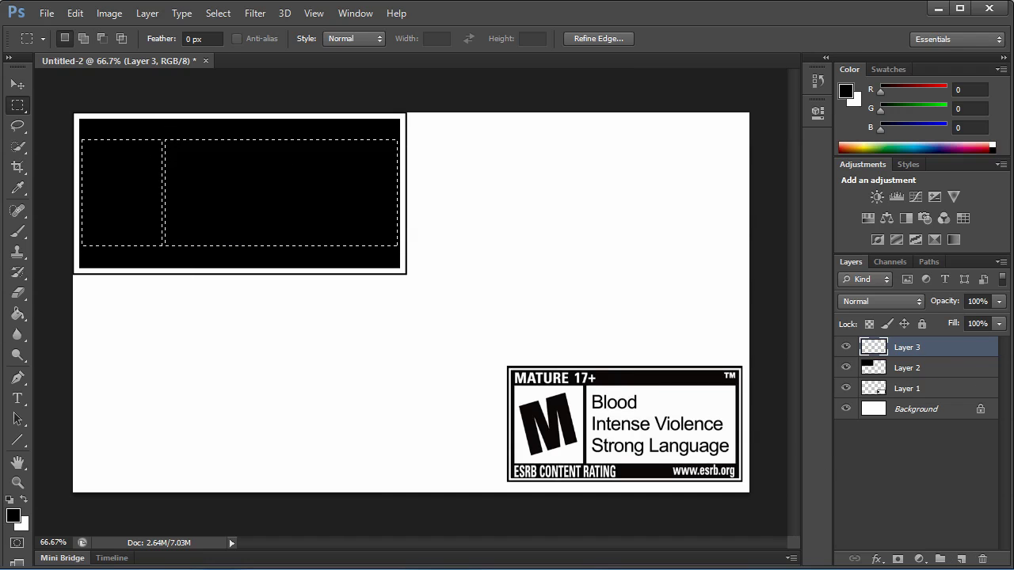
click(17, 314)
click(23, 499)
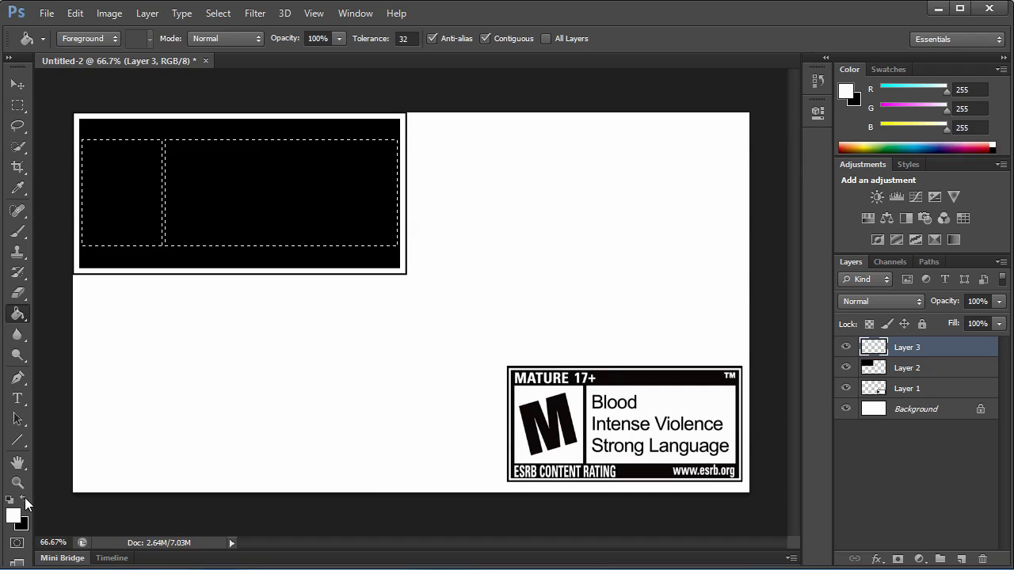
click(191, 213)
key(ctrl+d)
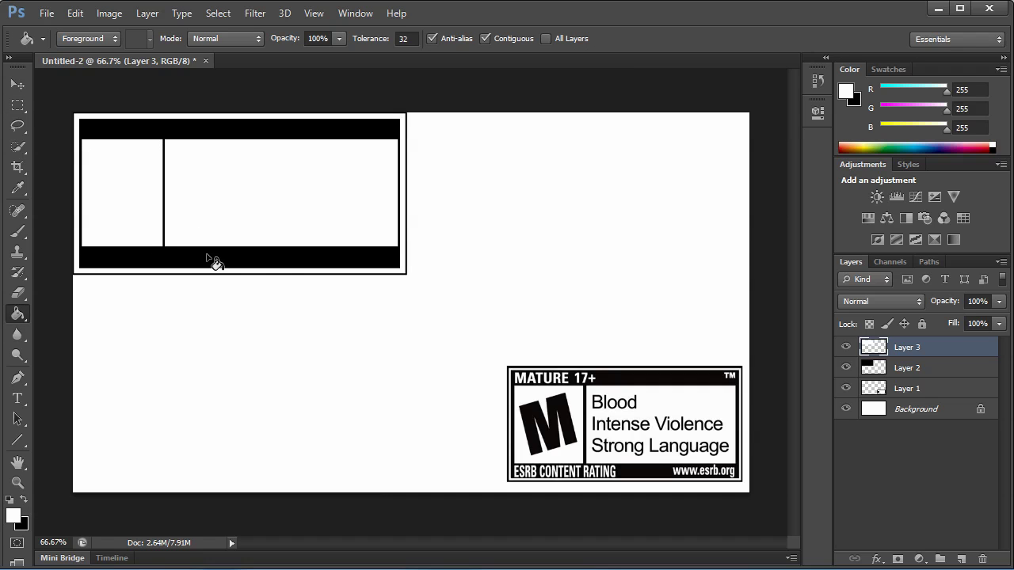
click(17, 398)
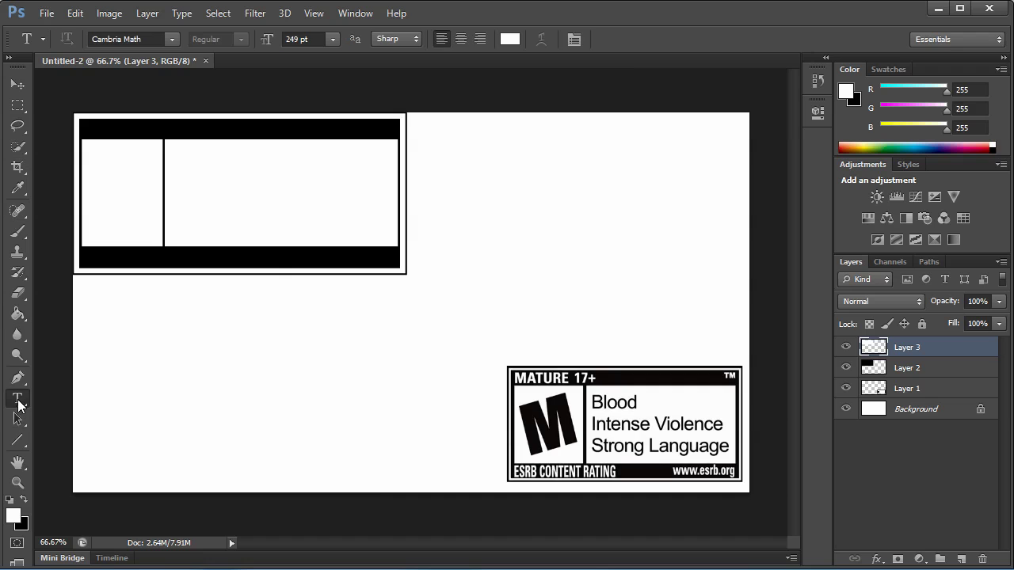
Type the header text and set it to Arial Bold 36 pt with Strong anti-aliasing
click(120, 143)
text(Halo)
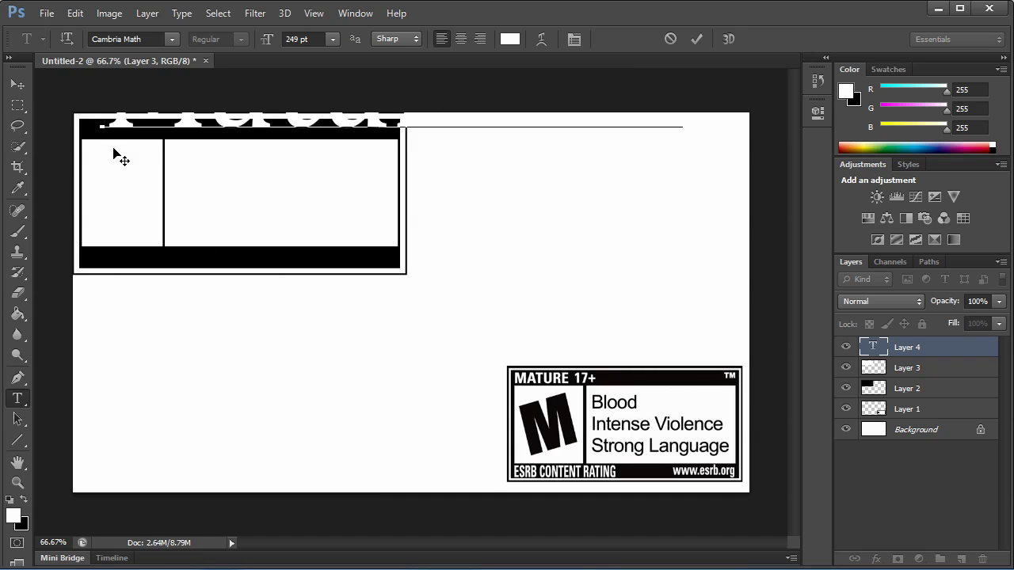
key(ctrl+a)
click(333, 39)
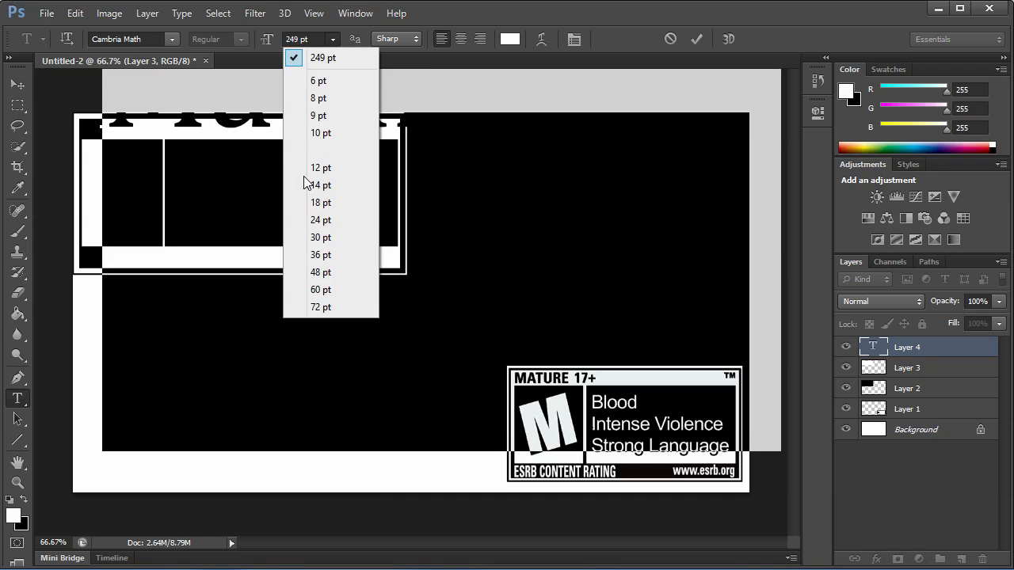
click(321, 254)
click(121, 37)
text(ag)
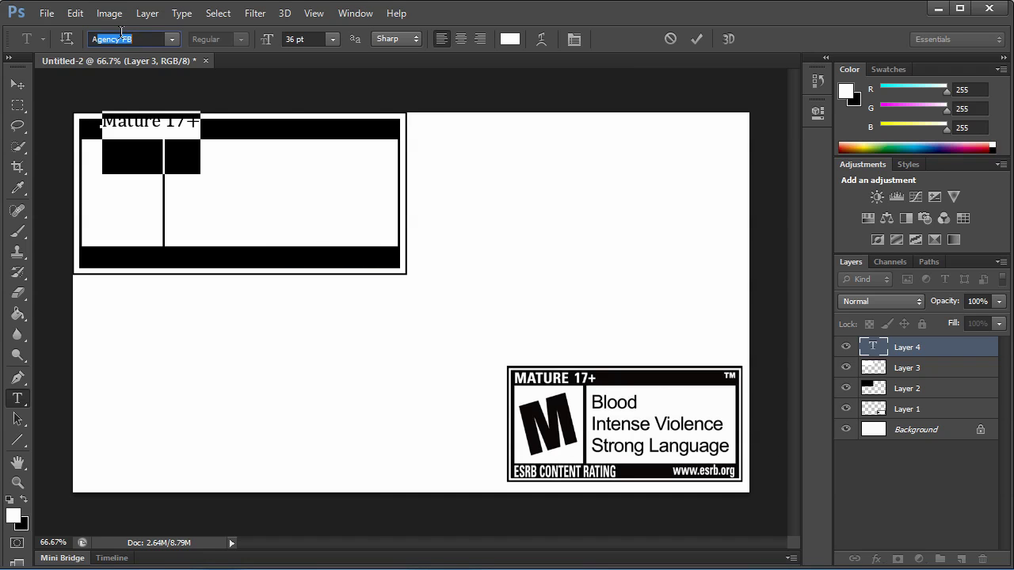
text(ar)
key(Return)
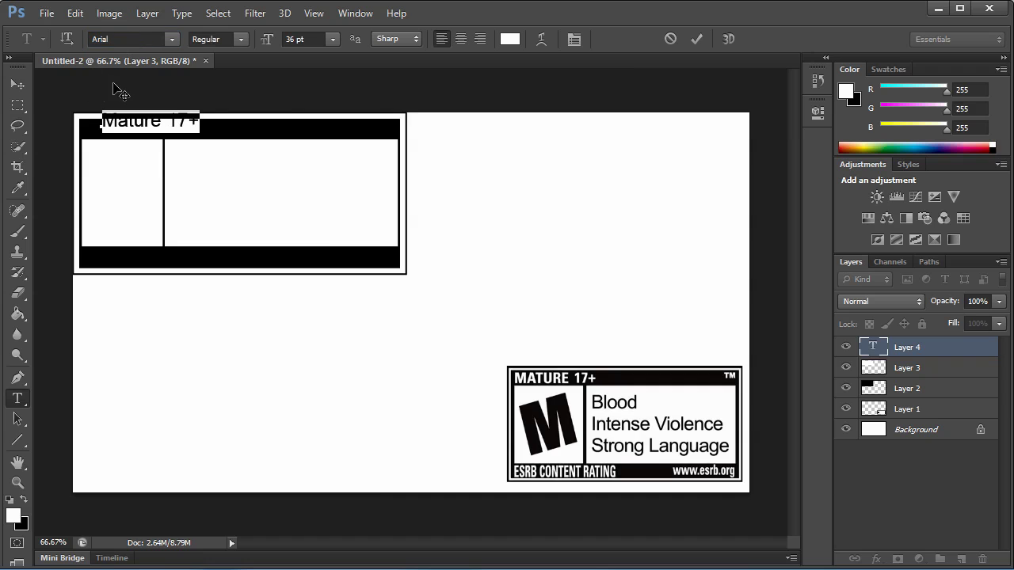
click(400, 39)
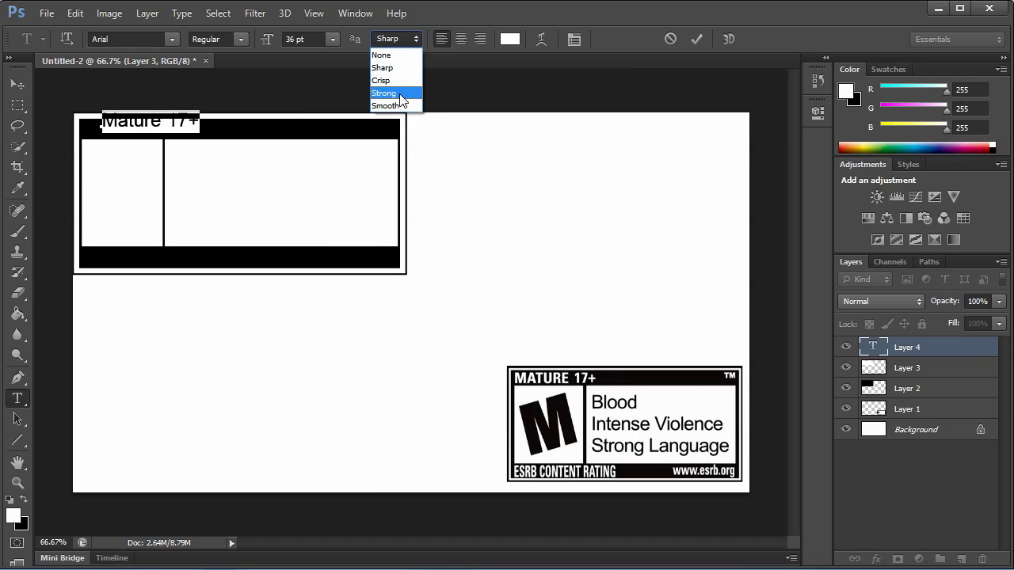
click(392, 93)
click(230, 39)
click(213, 94)
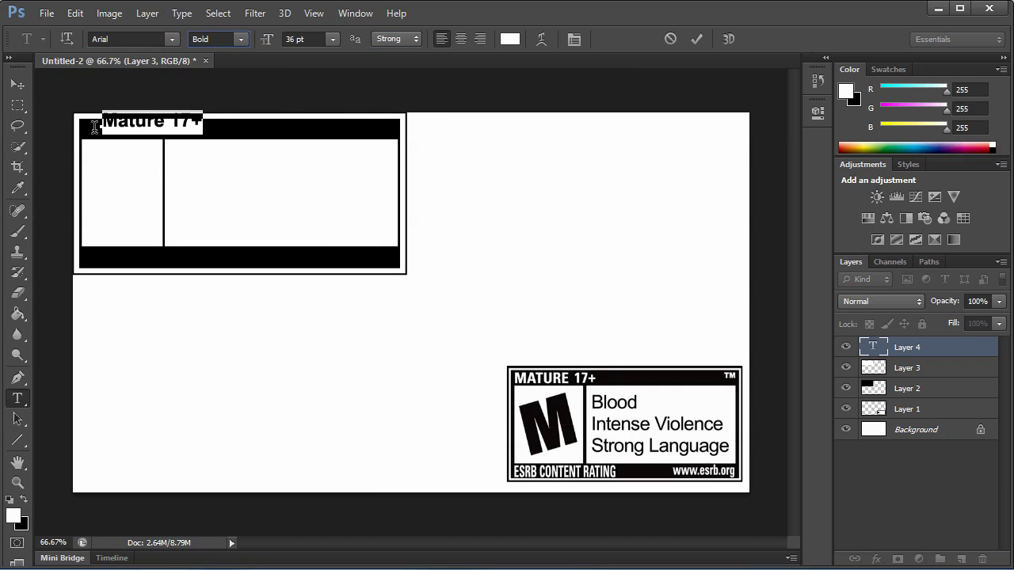
Move the text into the black header bar and retype the word as 'MATURE'
click(18, 84)
mouse_move(152, 101)
mouse_down()
mouse_move(133, 113)
mouse_move(133, 103)
mouse_up()
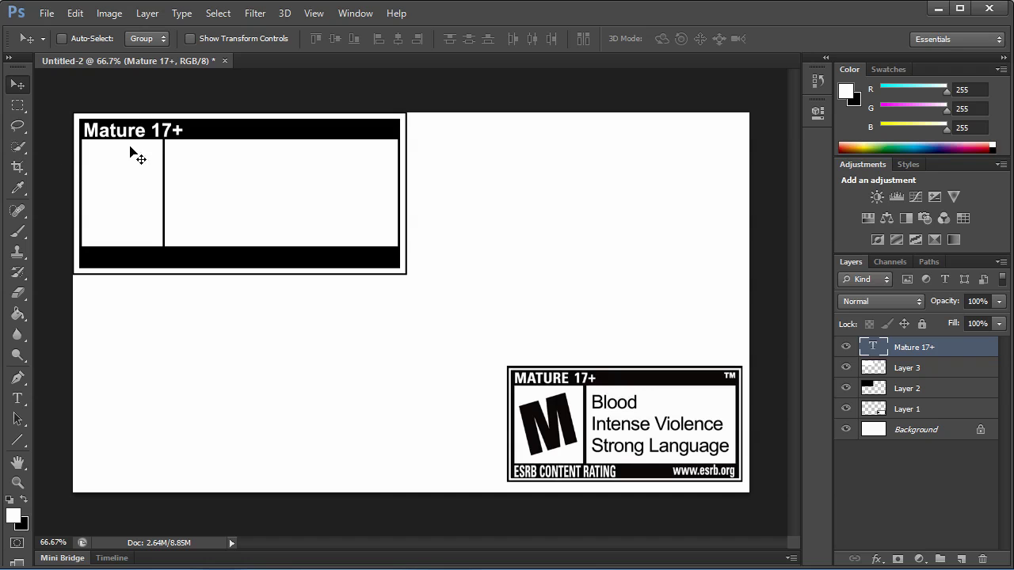
click(18, 399)
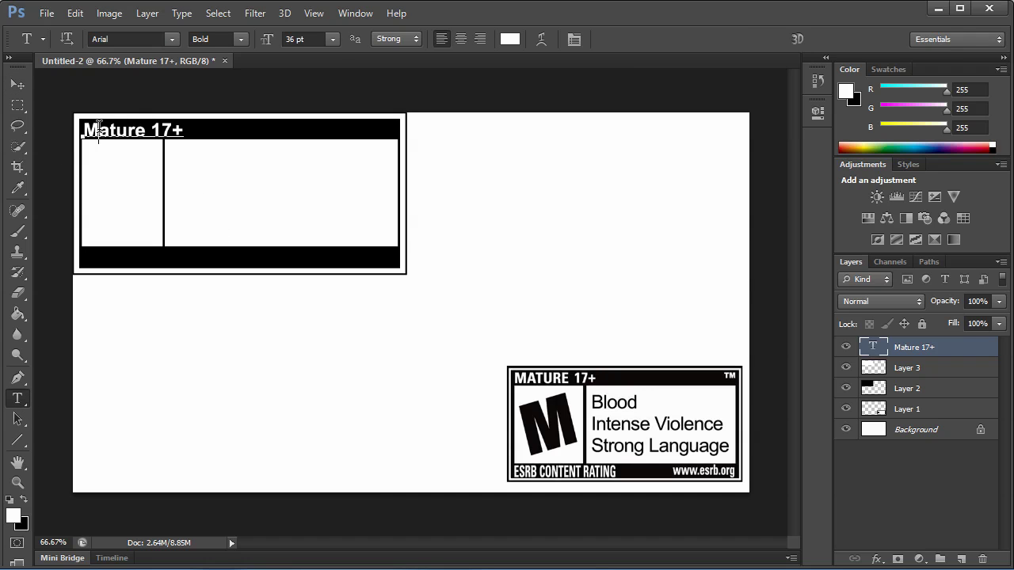
drag(83, 131, 147, 130)
text(MATURE)
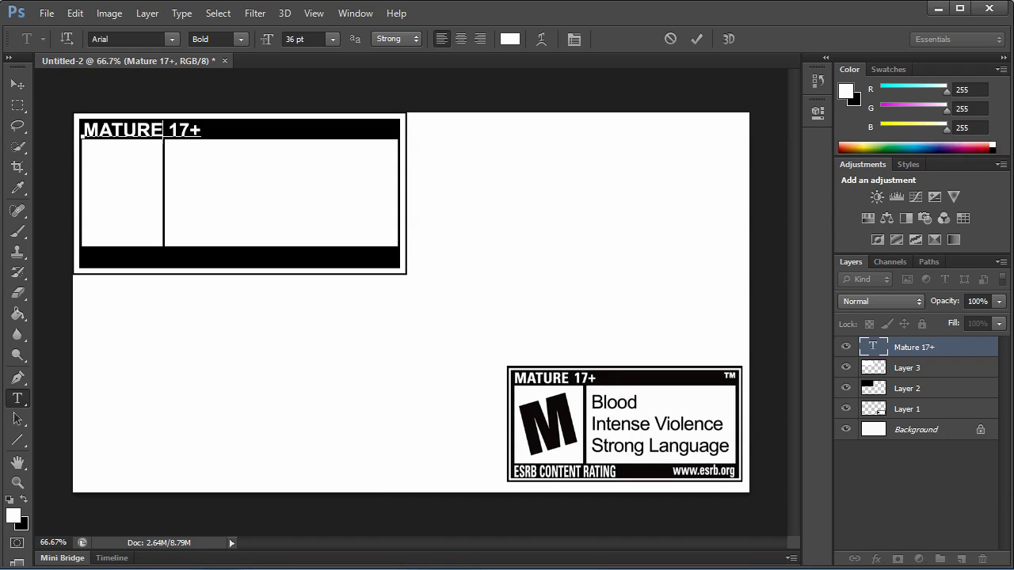
click(17, 84)
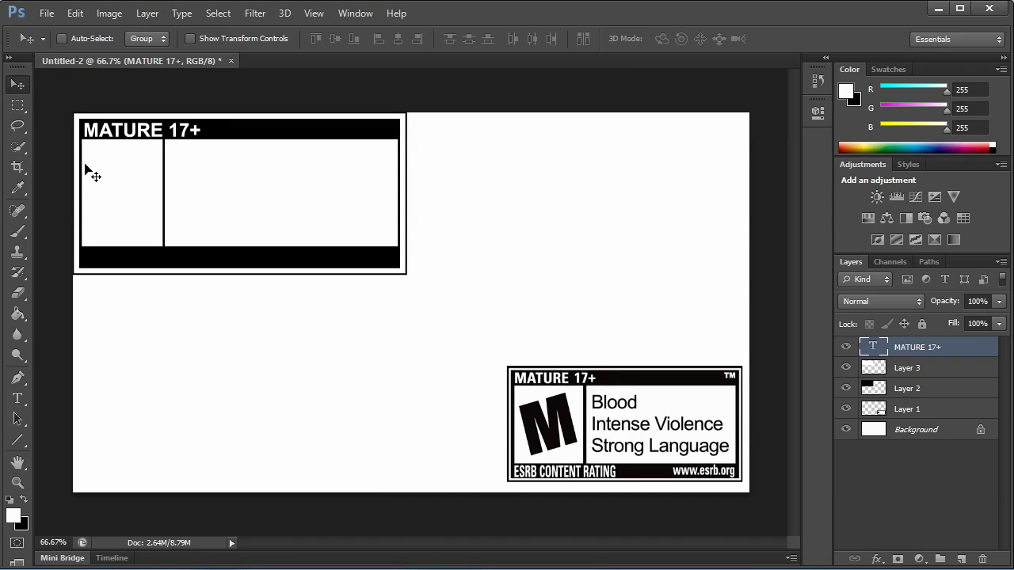
Resize the MATURE 17+ header to 33 pt with Sharp anti-aliasing
click(18, 399)
click(148, 128)
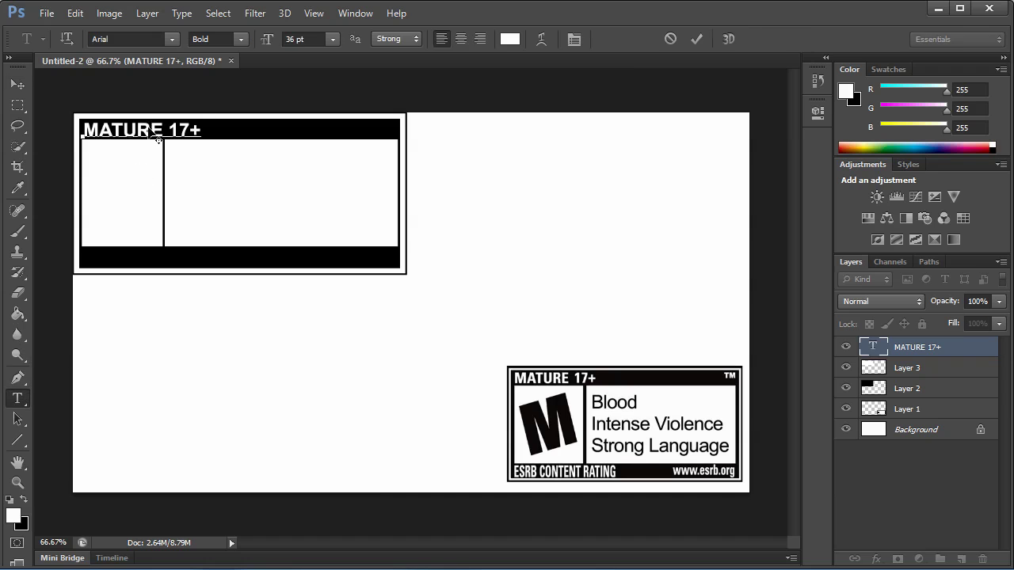
key(ctrl+a)
click(295, 40)
text(33)
key(Return)
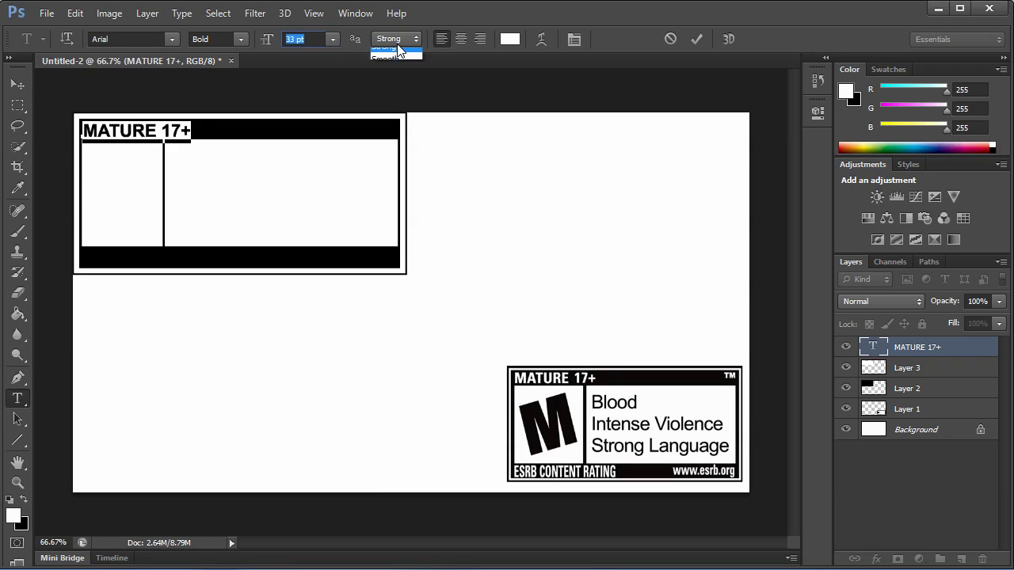
click(399, 39)
click(399, 68)
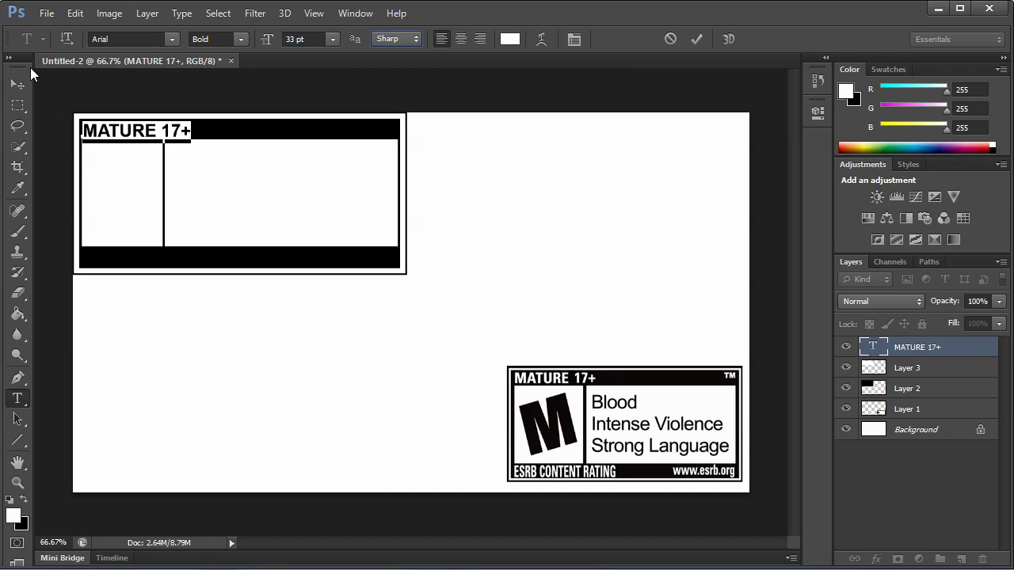
click(18, 84)
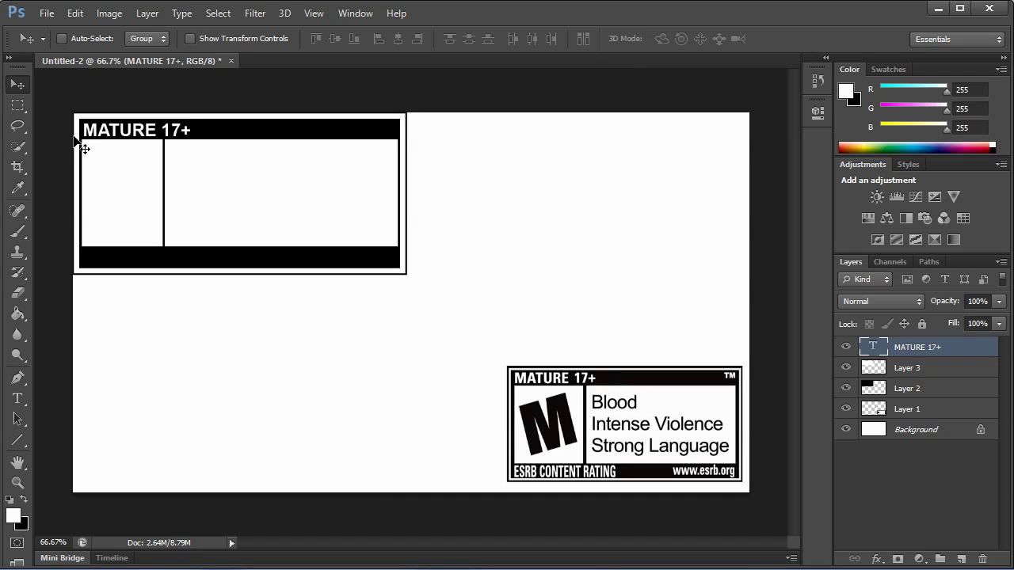
Duplicate the MATURE 17+ text layer and move the copy into the bottom black bar
key(Down)
key(Down)
key(Up)
drag(967, 348, 961, 560)
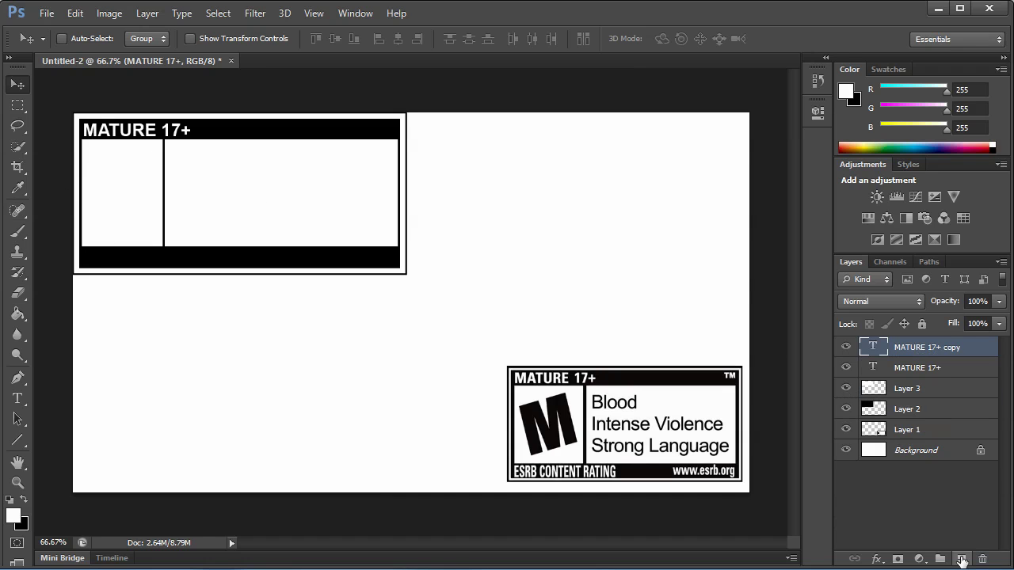
drag(344, 238, 219, 268)
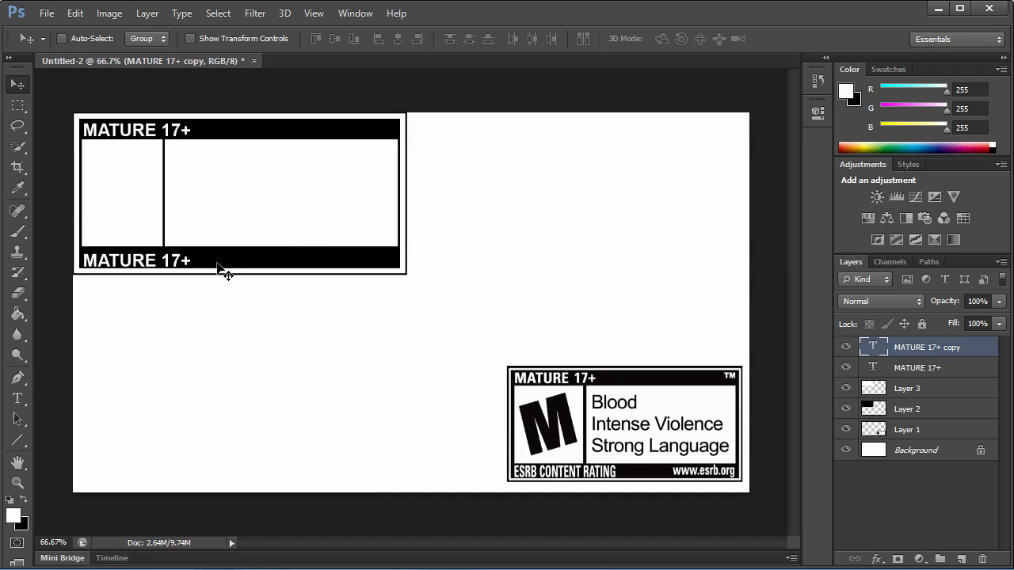
key(Up)
key(Up)
key(Up)
key(Up)
key(Up)
key(Up)
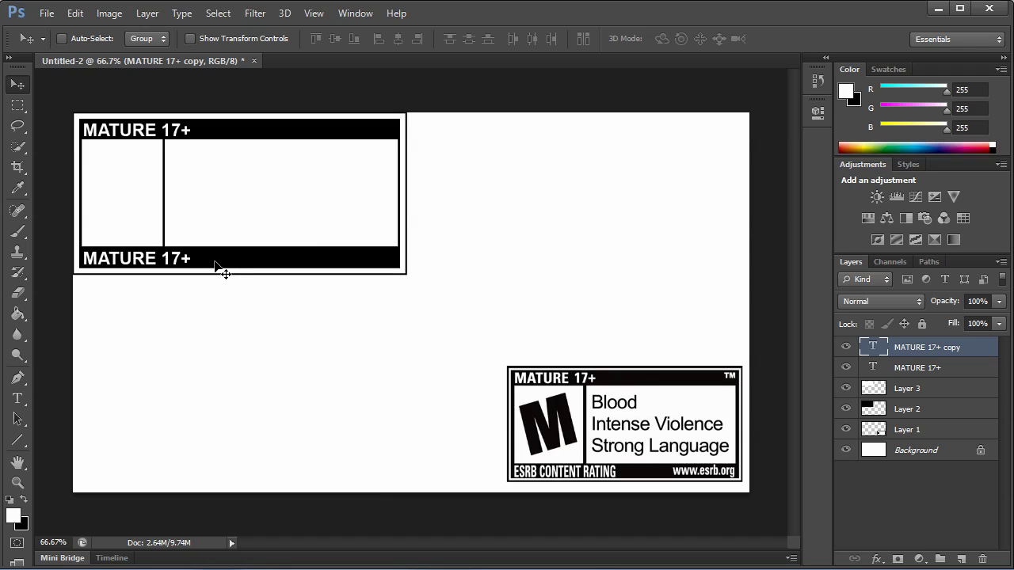
Replace the copied text with 'ESRB CONTENT RATING'
click(17, 397)
click(131, 251)
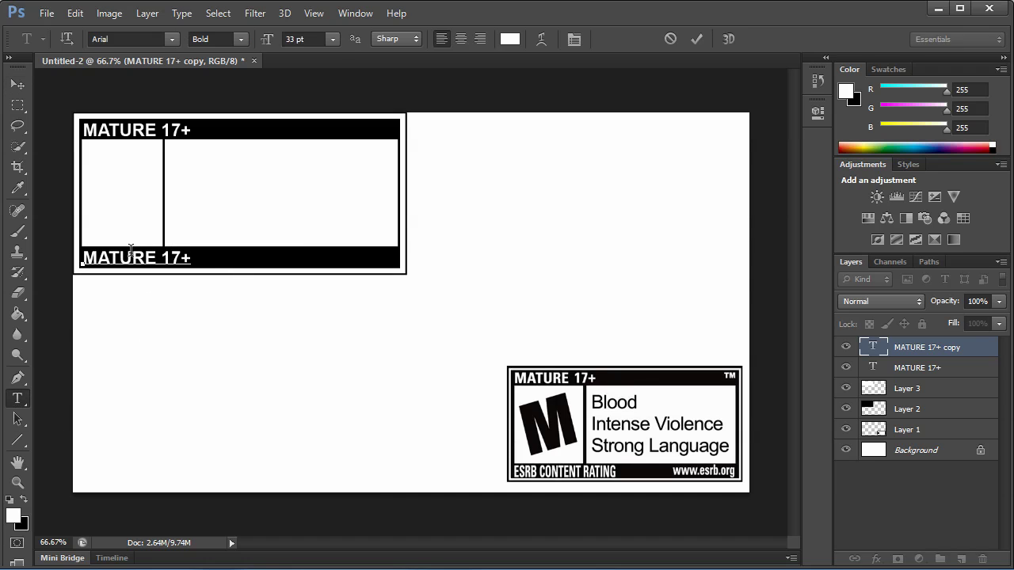
key(ctrl+a)
text(ESRB )
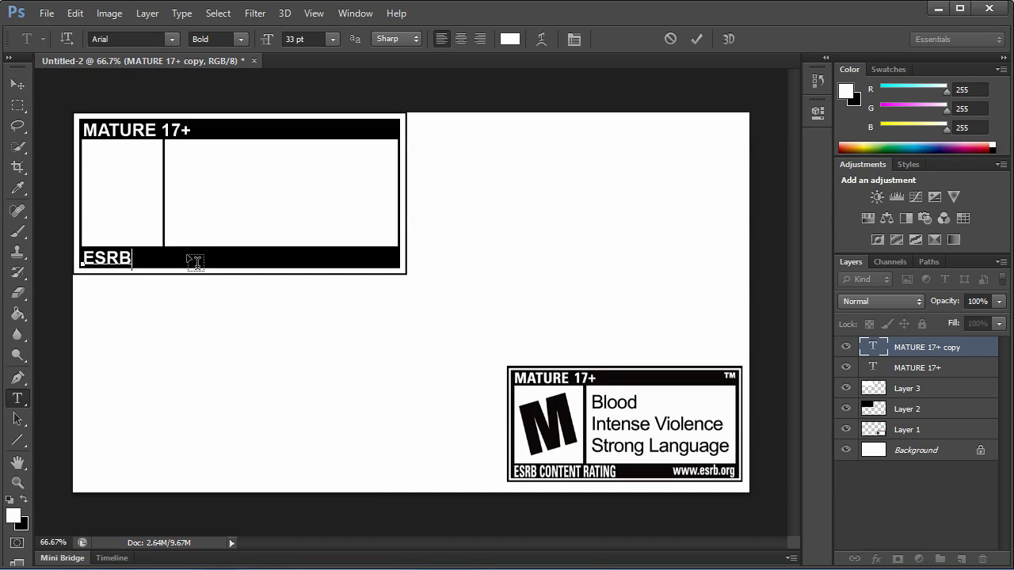
text(CONTENT RATING)
key(ctrl+a)
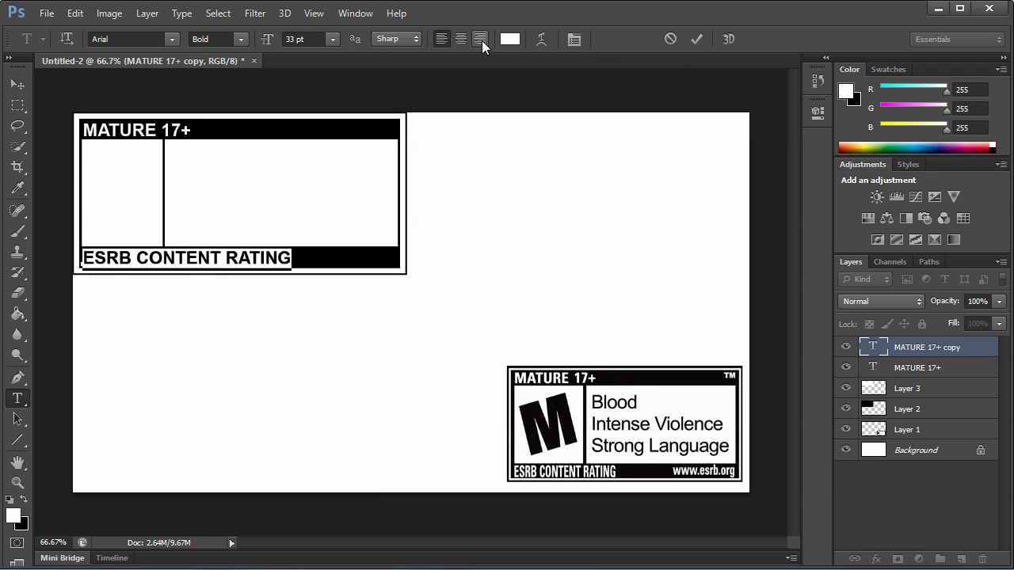
Set the footer's letter tracking to -120 in the Character panel
click(576, 42)
drag(647, 133, 562, 113)
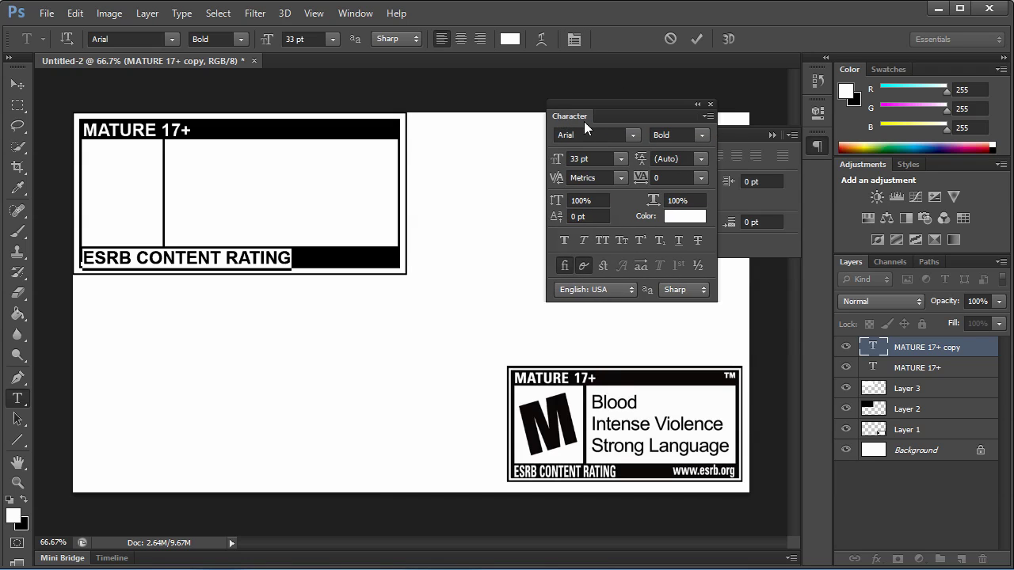
click(661, 178)
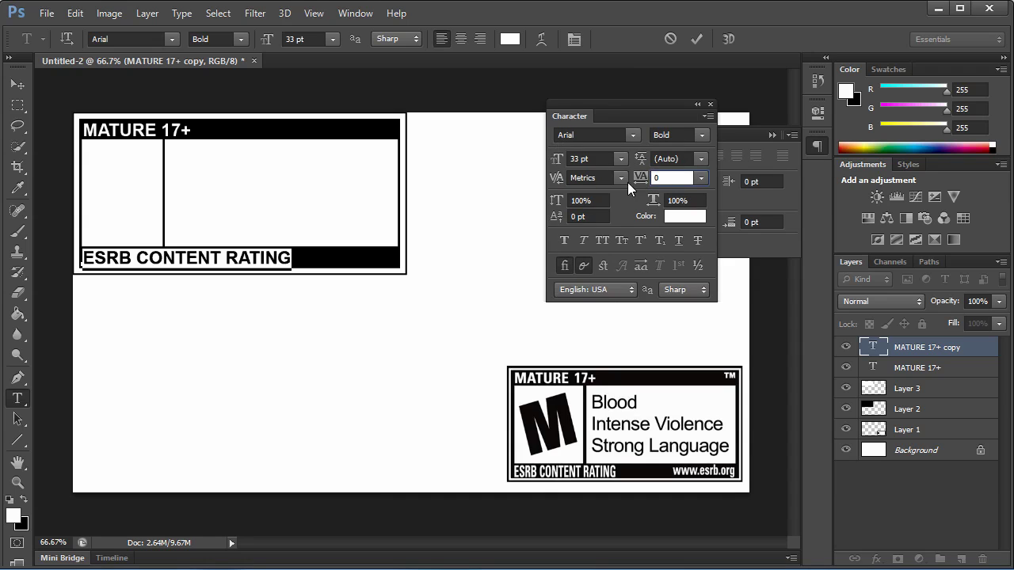
text(-20)
key(Return)
key(Down)
key(Down)
key(Down)
key(Down)
key(Down)
key(Down)
key(Down)
key(Down)
key(Down)
key(Down)
key(Down)
key(Down)
key(Up)
key(Up)
key(Up)
key(Up)
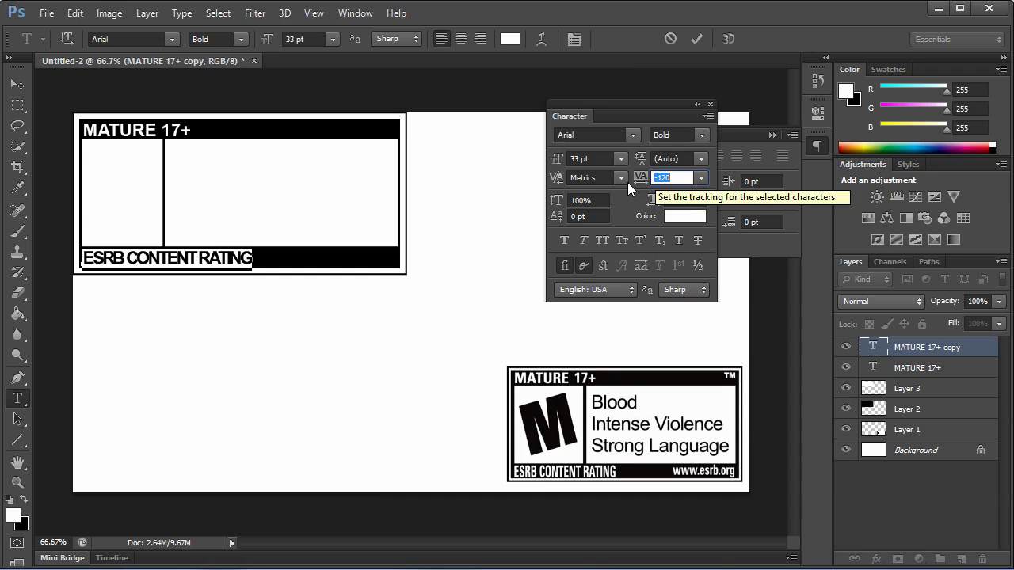
Make the footer text Regular weight with Strong anti-aliasing and commit it
click(241, 40)
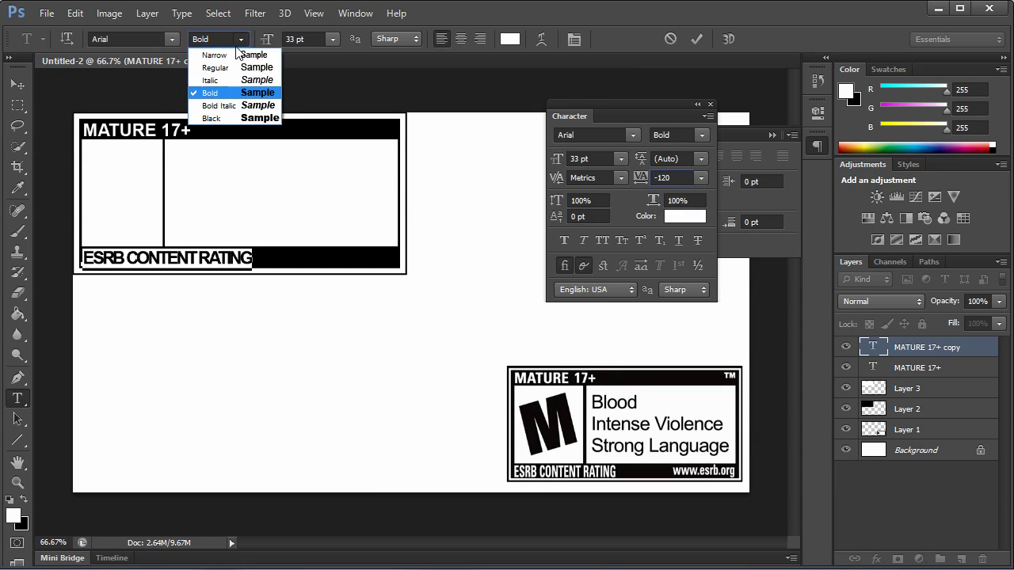
click(216, 68)
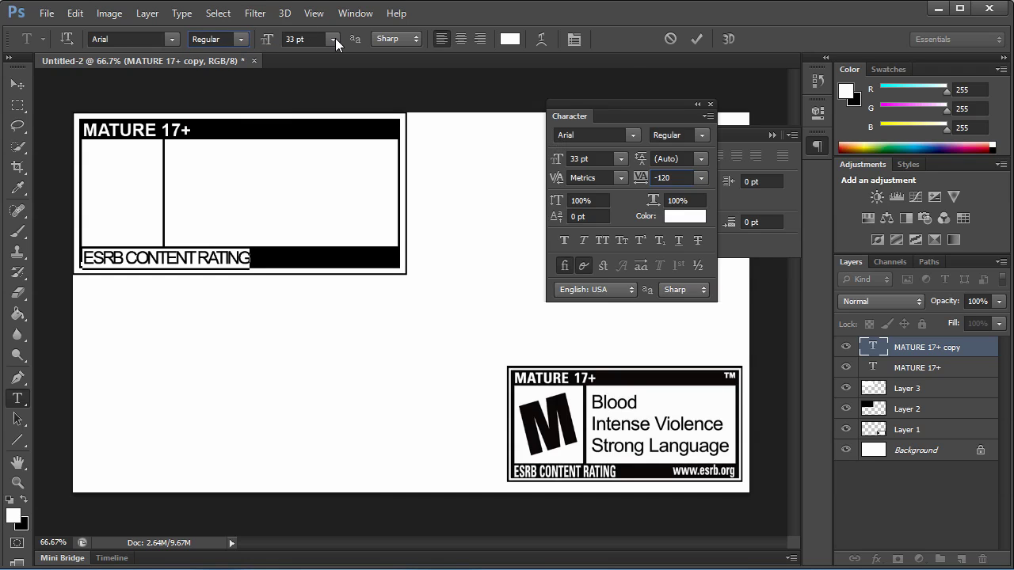
click(394, 39)
click(396, 95)
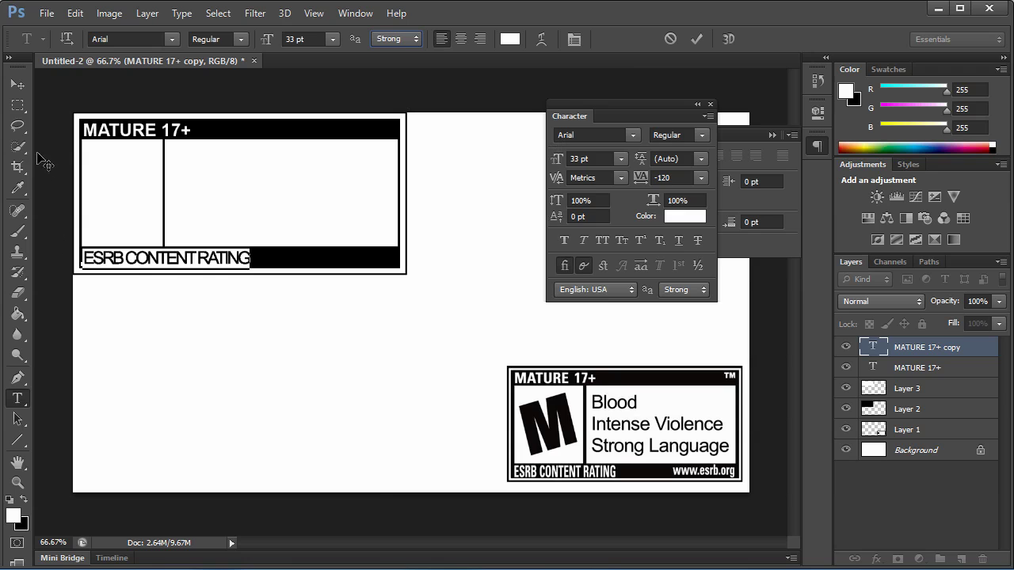
click(24, 84)
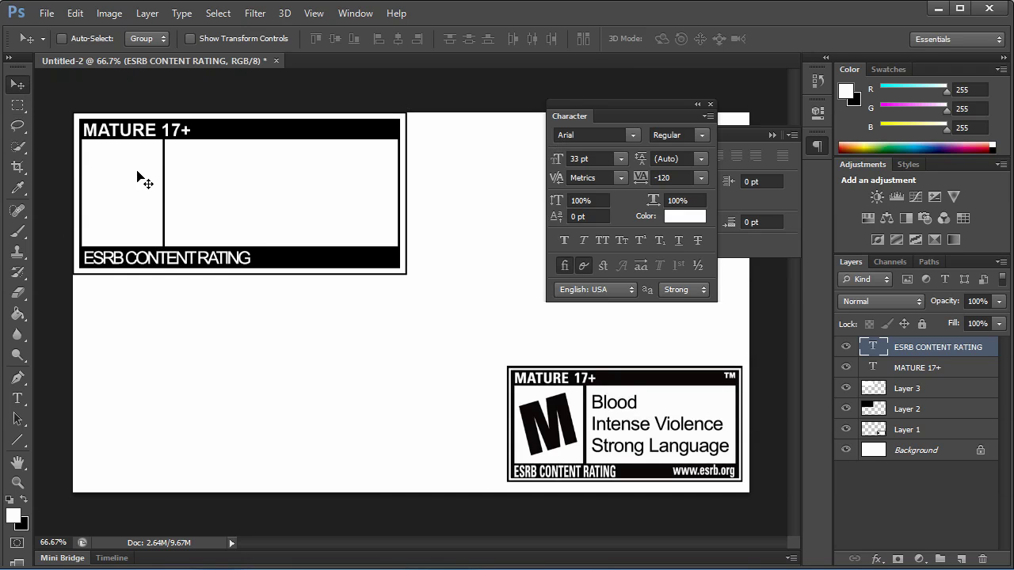
click(17, 399)
Type a black 'M' and set it to Arial Bold at about 119 pt
click(105, 353)
text(M)
key(ctrl+a)
click(509, 39)
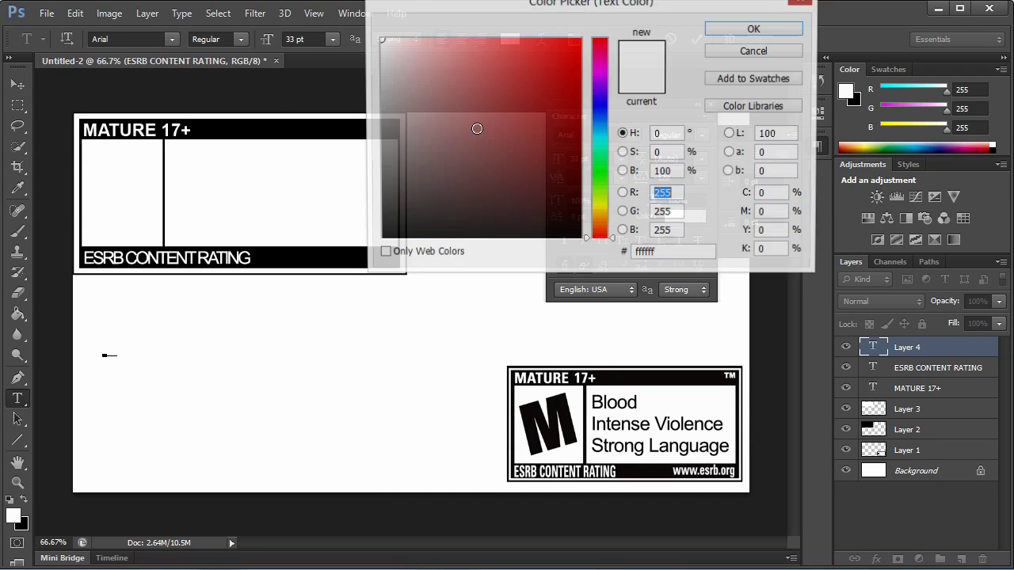
click(720, 30)
click(332, 39)
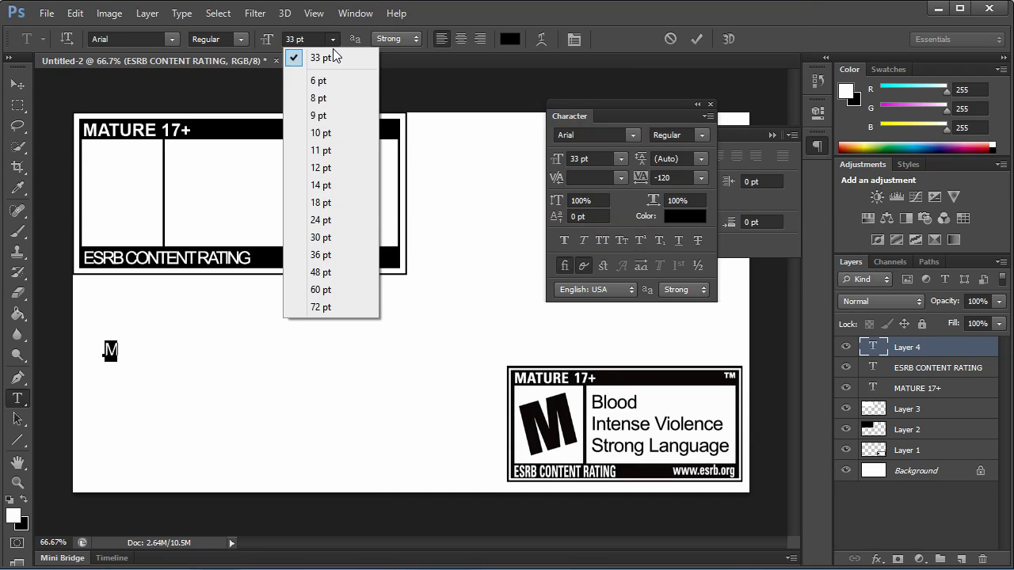
click(330, 308)
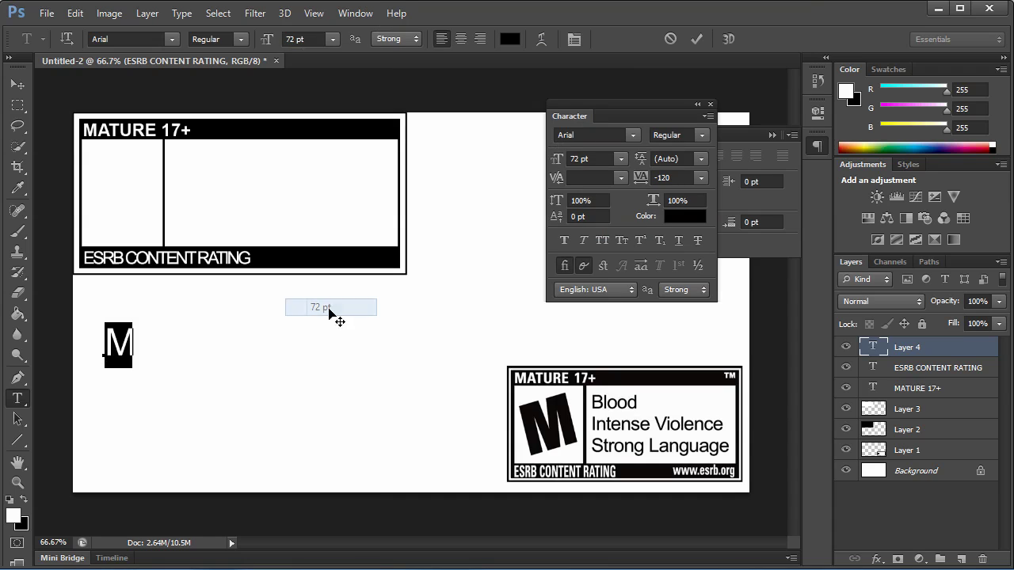
click(308, 38)
scroll(308, 38, up, 20)
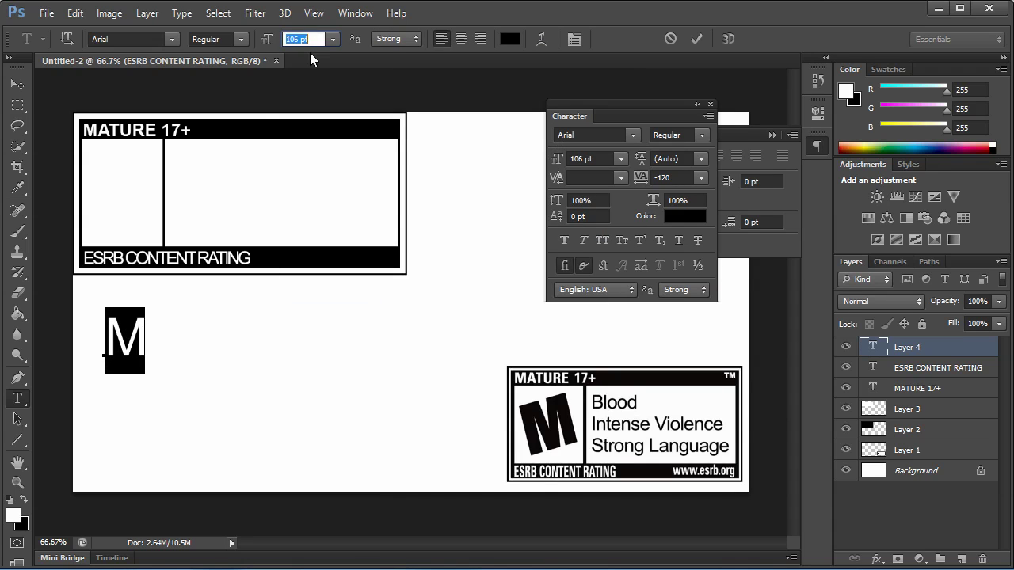
scroll(310, 52, up, 13)
click(226, 39)
click(230, 92)
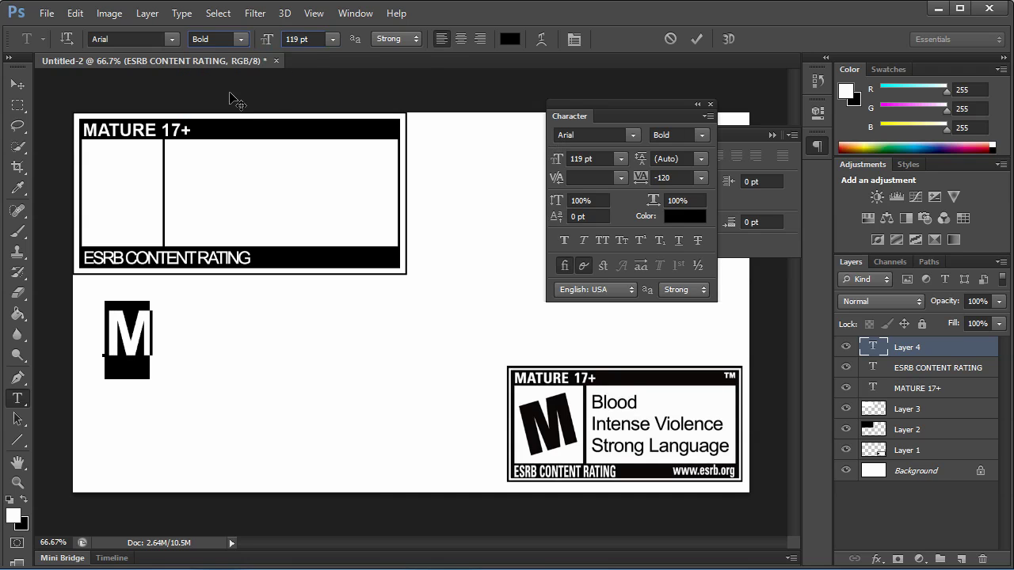
Move the M into the left box, scale it about 131% and tilt it -15°
click(18, 84)
drag(125, 263, 129, 192)
key(ctrl+t)
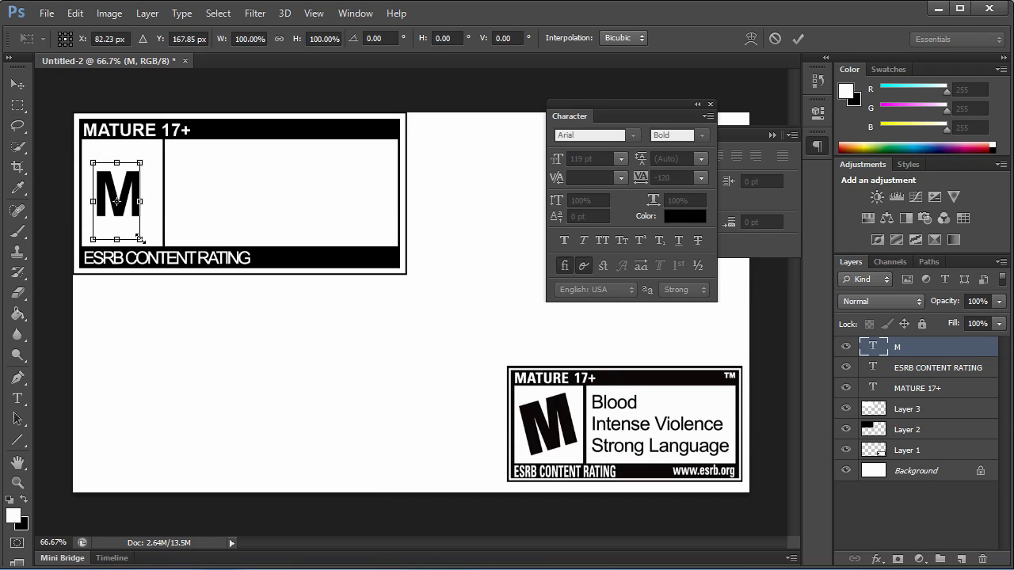
drag(139, 238, 148, 252)
drag(186, 210, 182, 196)
drag(151, 137, 158, 139)
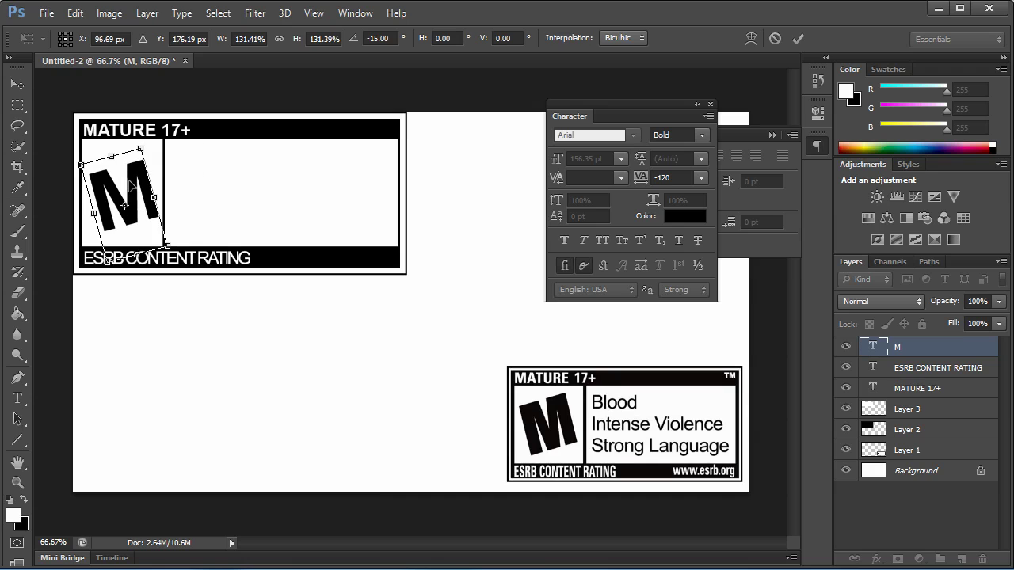
key(Return)
key(Left)
key(Left)
key(Left)
key(Left)
key(Left)
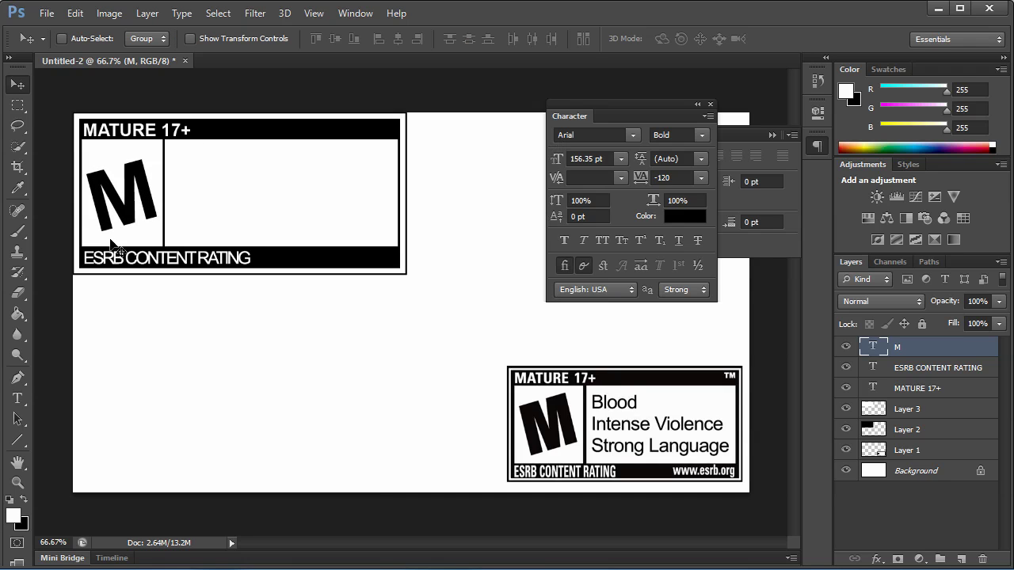
click(19, 398)
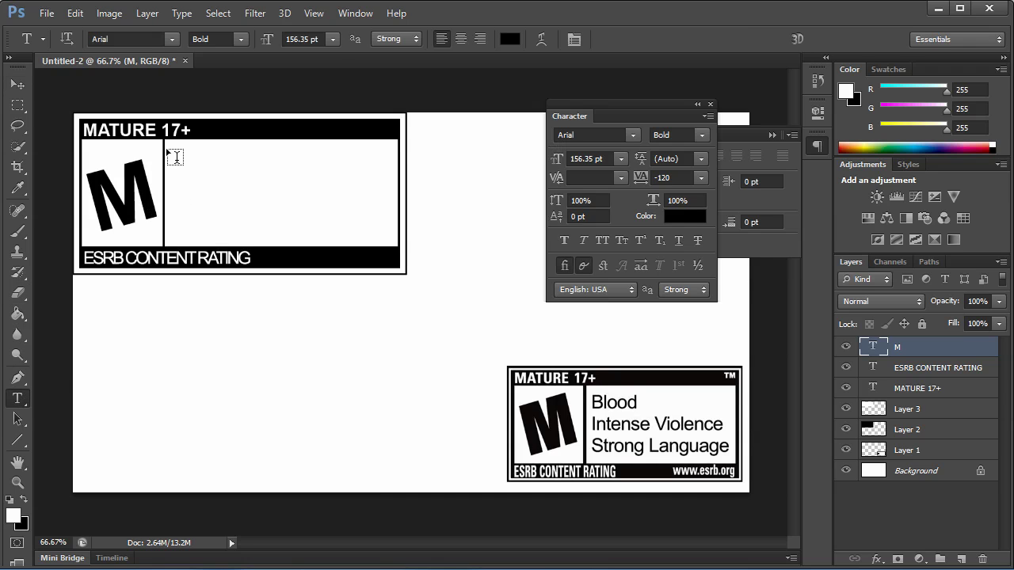
Type the descriptors Blood, Intense Viloence, Strong Language in Regular weight with 0 tracking
drag(167, 141, 386, 246)
text(Blood)
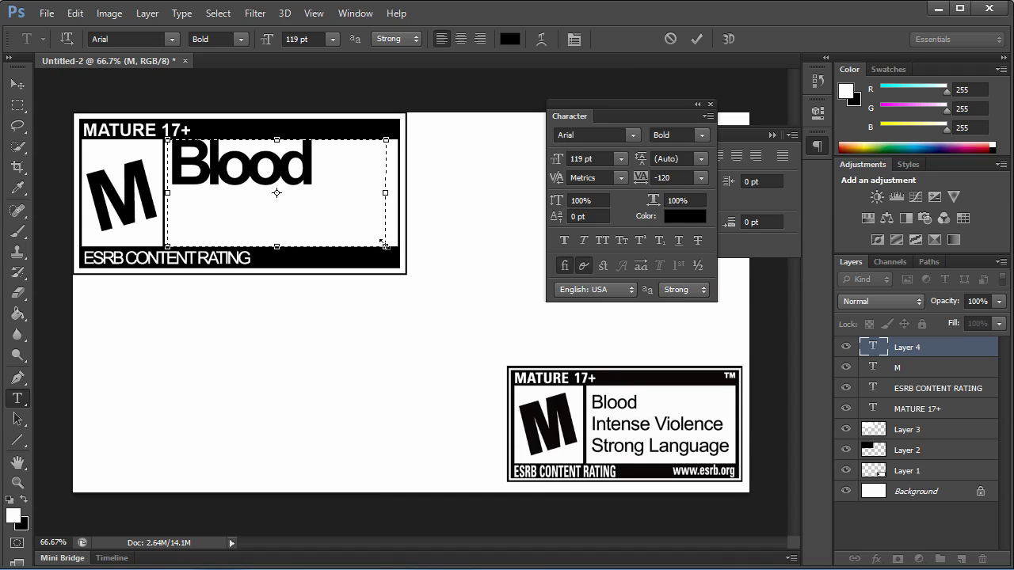
key(ctrl+a)
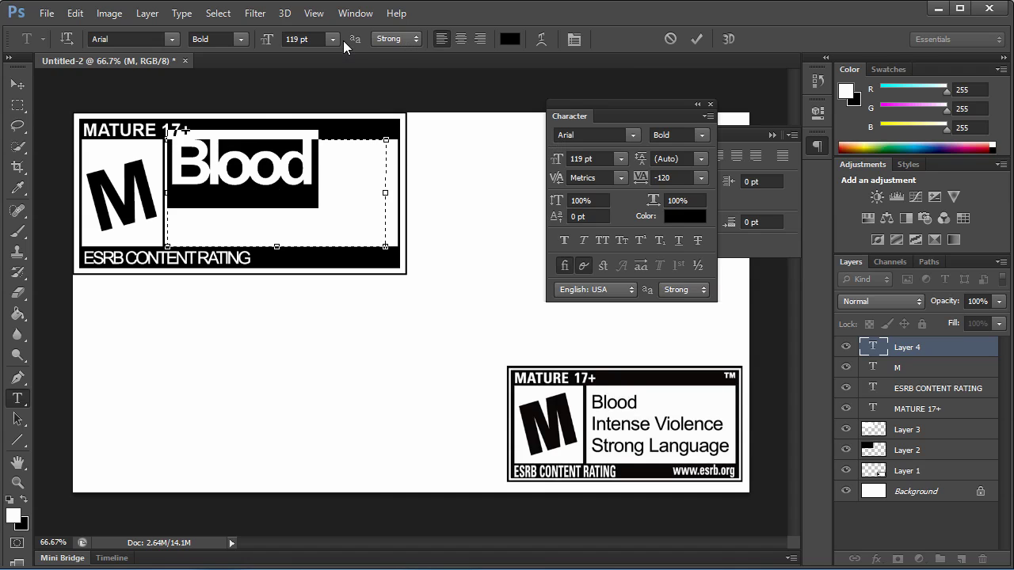
click(334, 39)
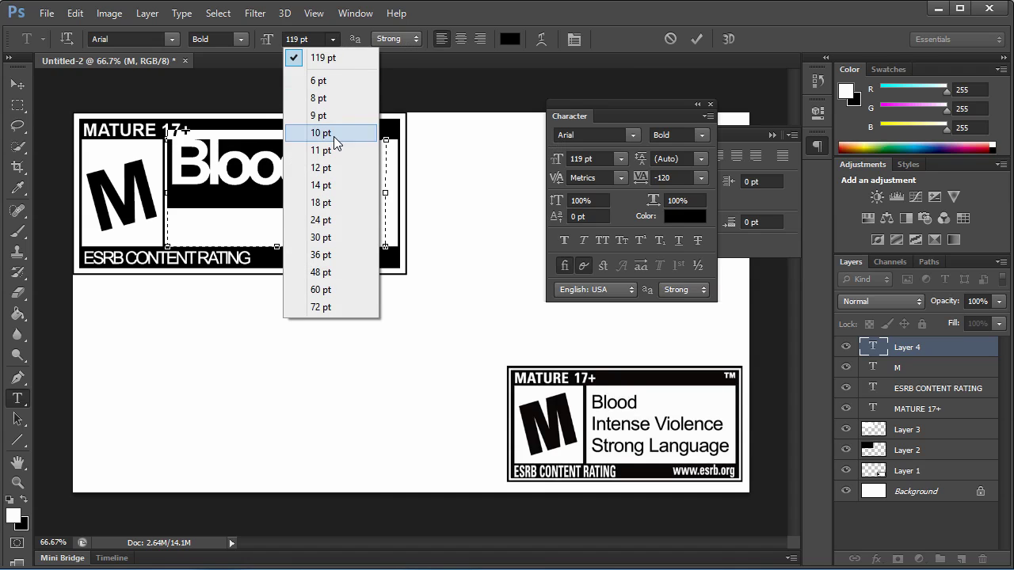
click(331, 274)
click(239, 39)
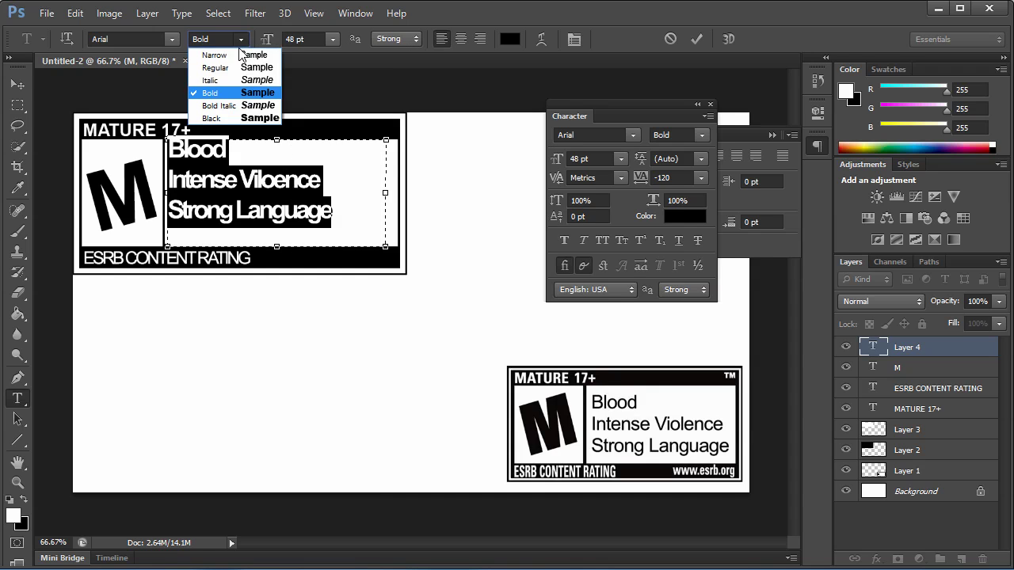
click(229, 62)
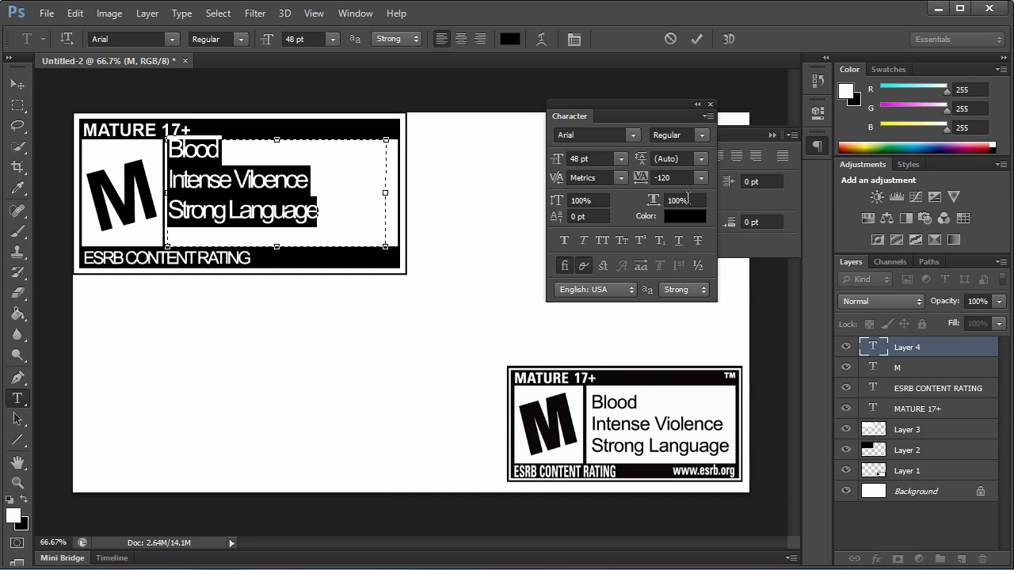
click(701, 181)
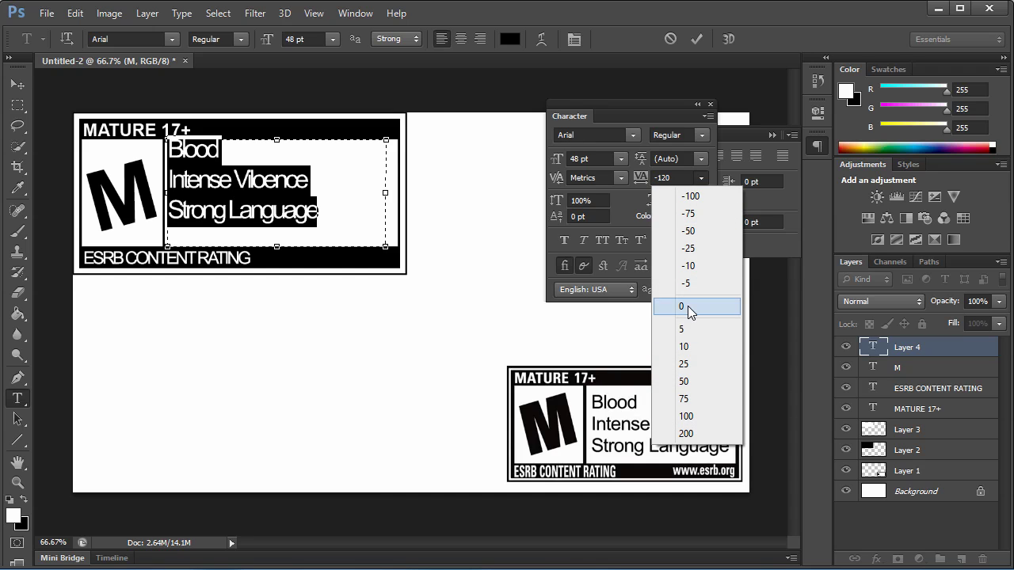
click(657, 306)
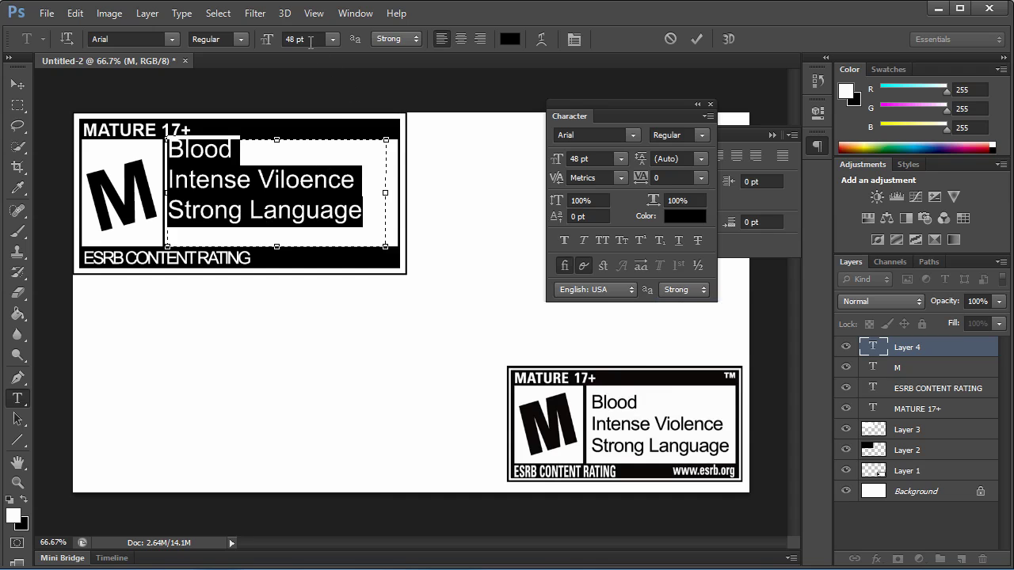
Shrink the descriptors to 42 pt and nudge them into place in the right box
click(310, 42)
key(Down)
key(Down)
key(Down)
key(Down)
key(Down)
key(Down)
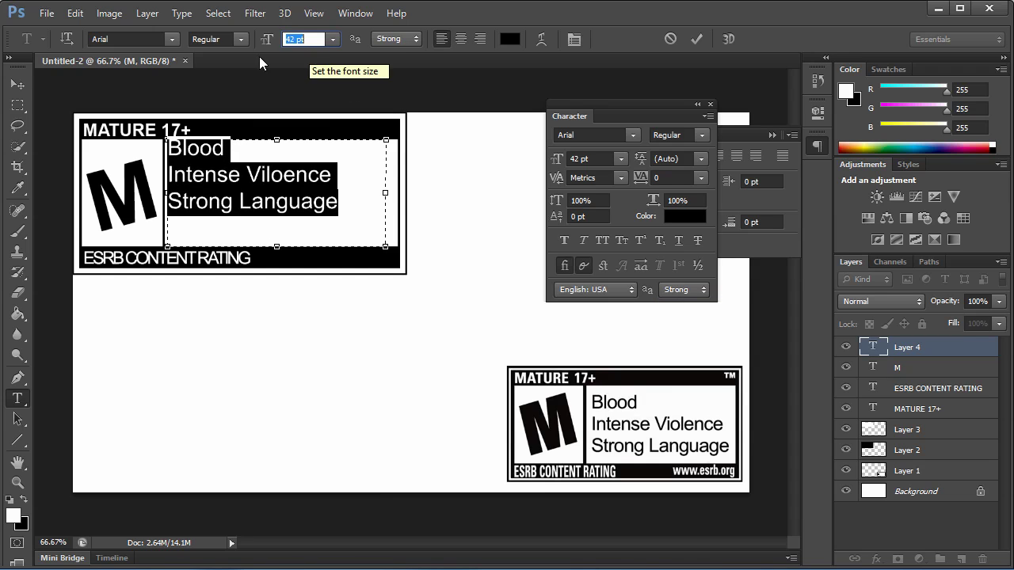
click(17, 84)
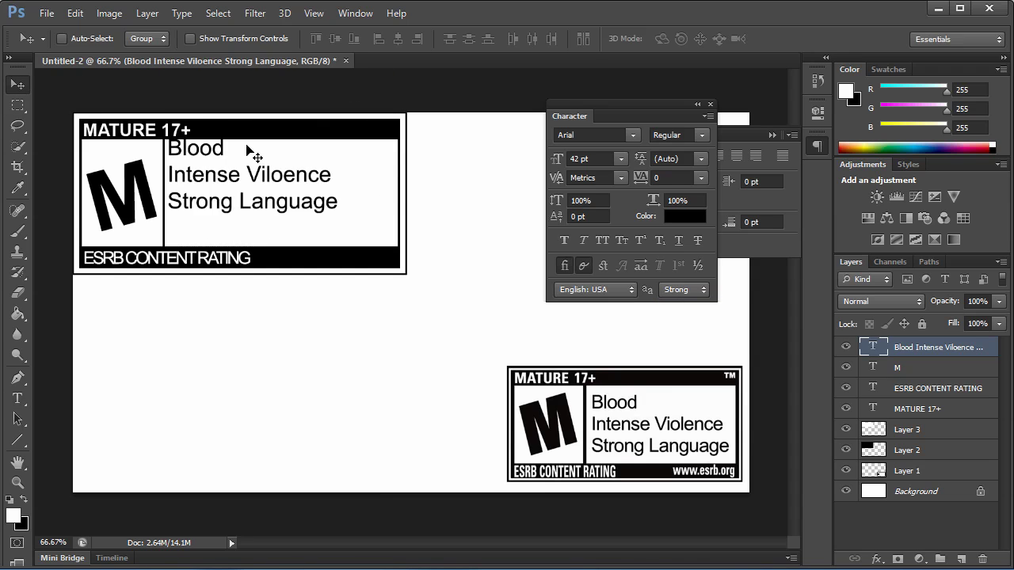
drag(246, 145, 247, 162)
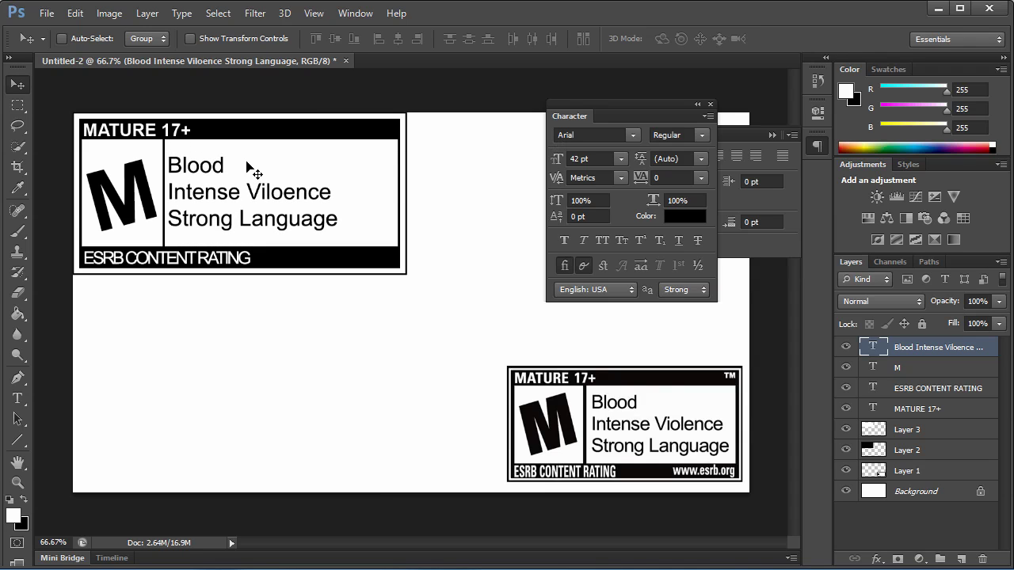
key(Right)
key(Right)
key(Right)
key(Right)
key(Right)
key(Right)
key(Right)
key(Right)
key(Right)
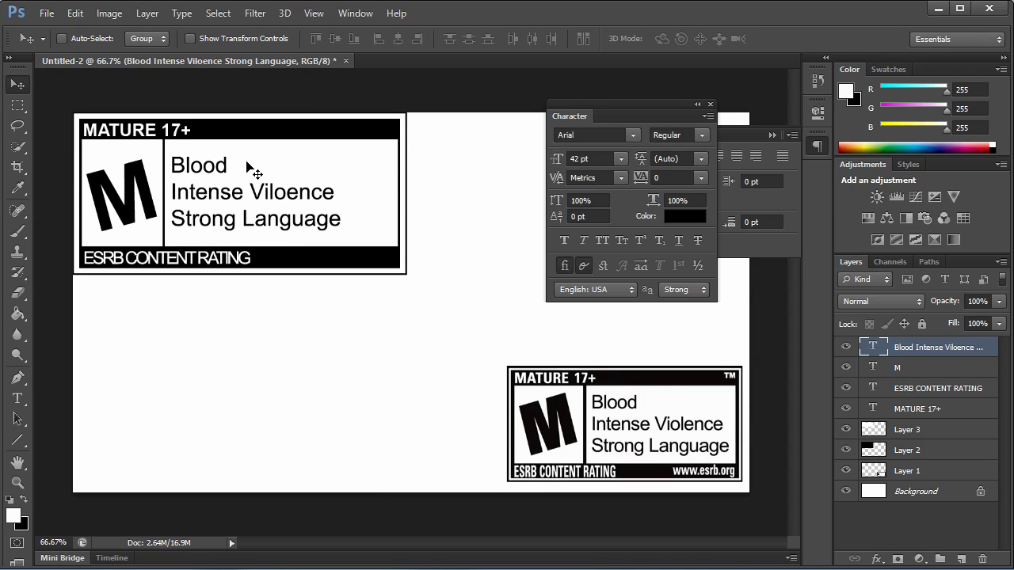
key(Down)
key(Down)
key(Up)
key(Right)
key(Right)
key(Right)
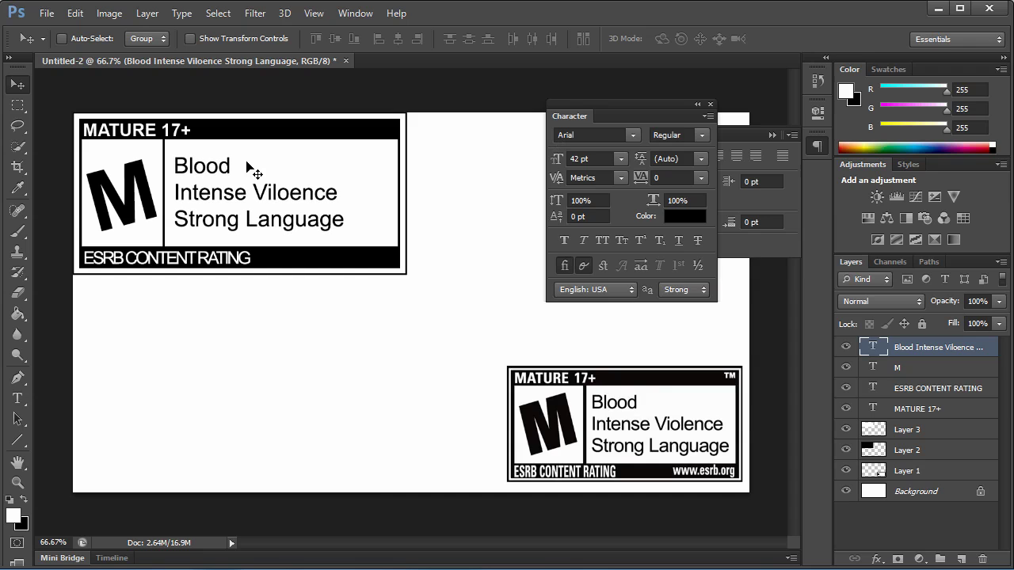
click(18, 398)
Type 'TM' on the canvas and colour it white
click(299, 320)
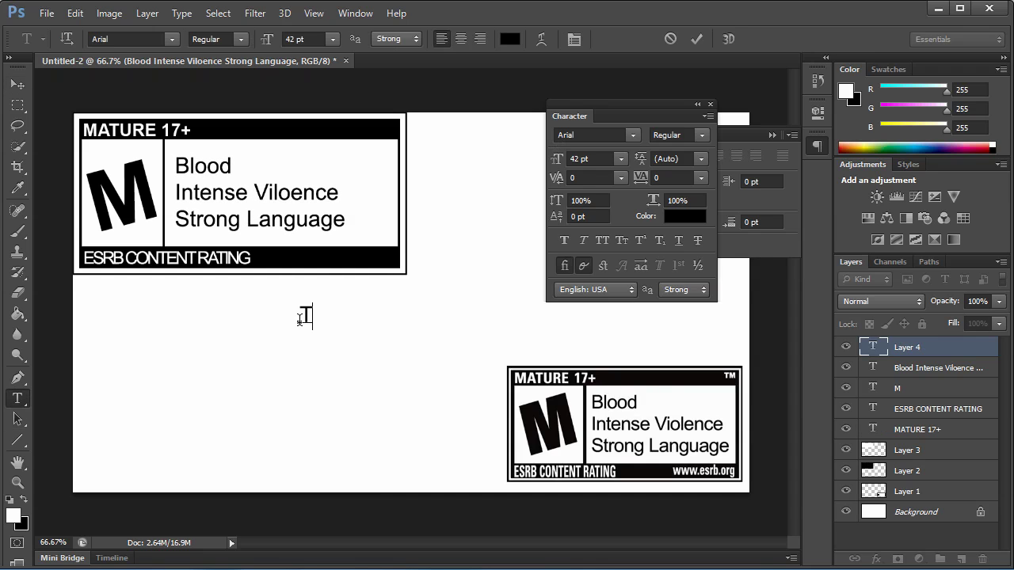
text(TM)
key(ctrl+a)
click(509, 39)
drag(359, 37, 361, 38)
click(755, 28)
Set the TM to 19 pt and move it to the header bar's right end
click(574, 39)
click(306, 39)
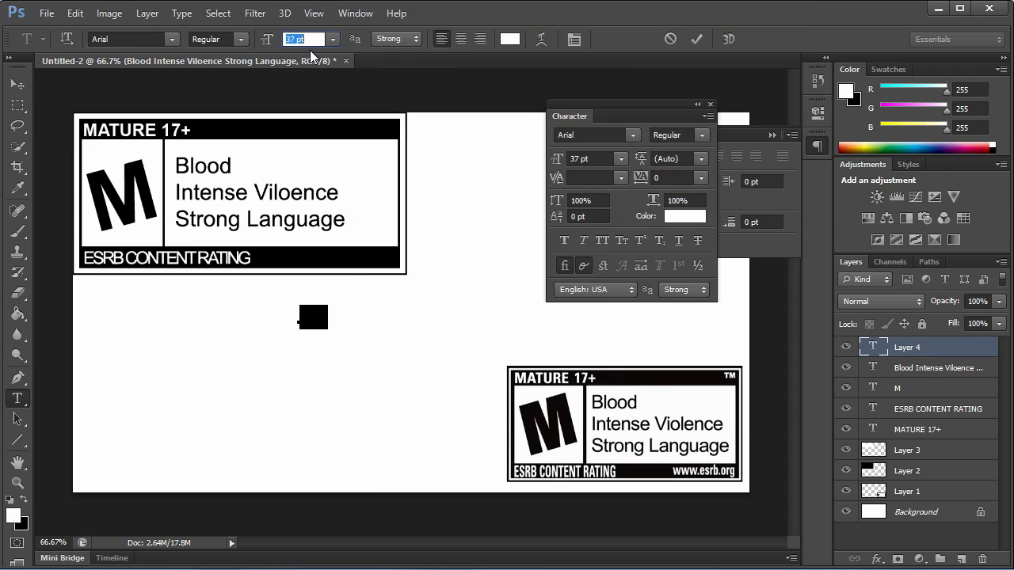
text(21)
key(Return)
text(19)
key(Return)
click(17, 84)
drag(290, 267, 362, 182)
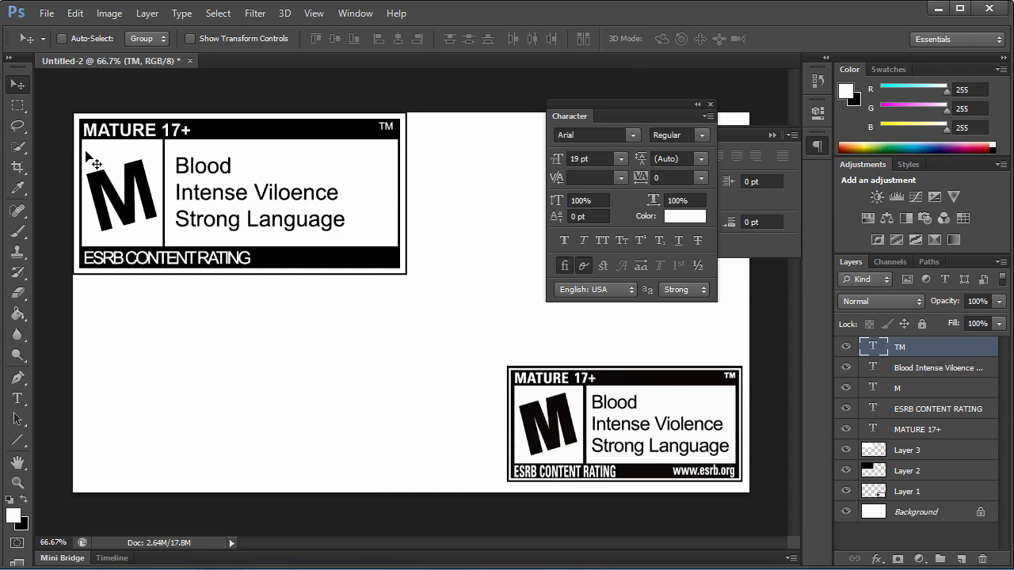
click(17, 399)
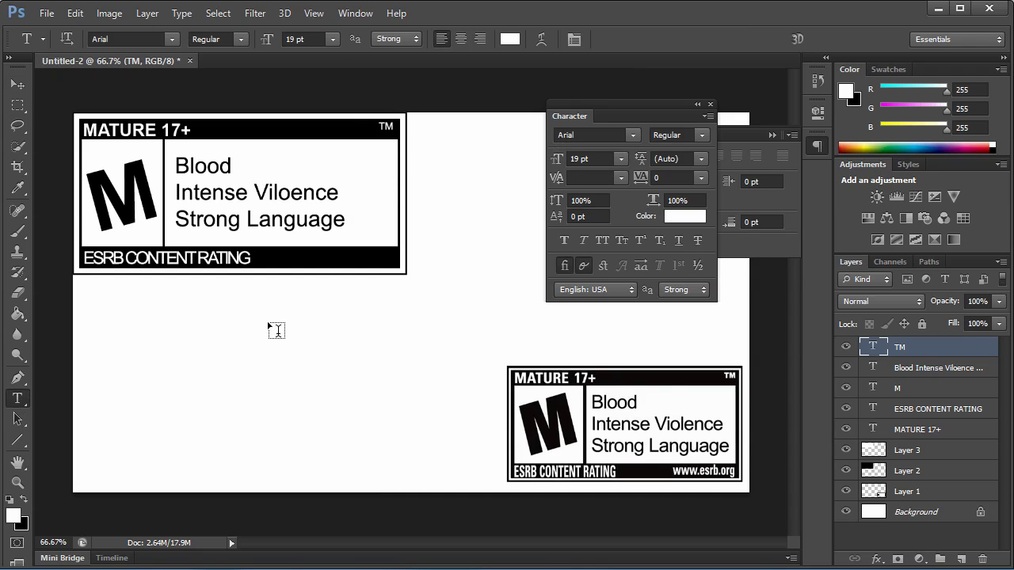
click(283, 255)
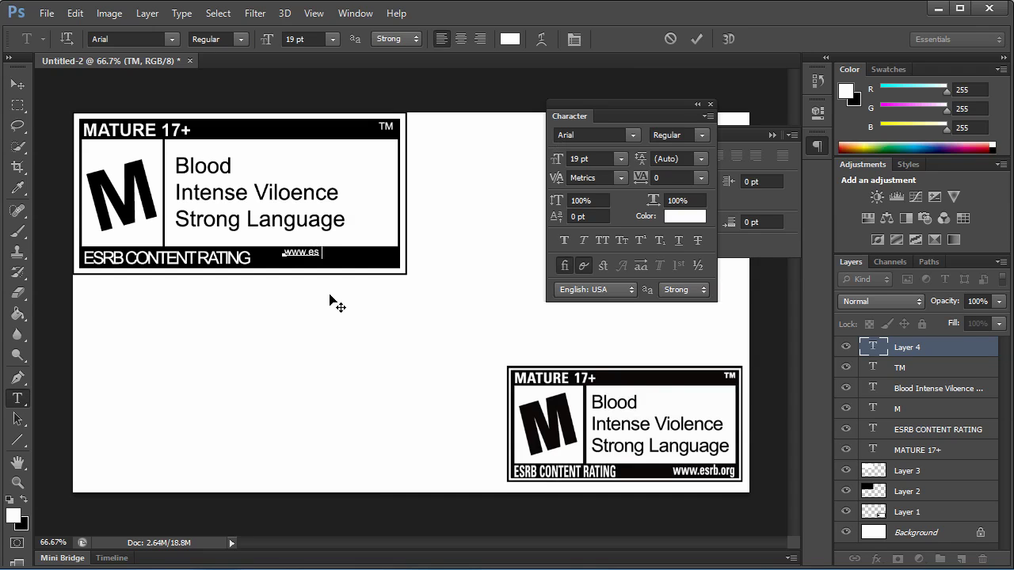
text(www.esrb.org)
key(ctrl+a)
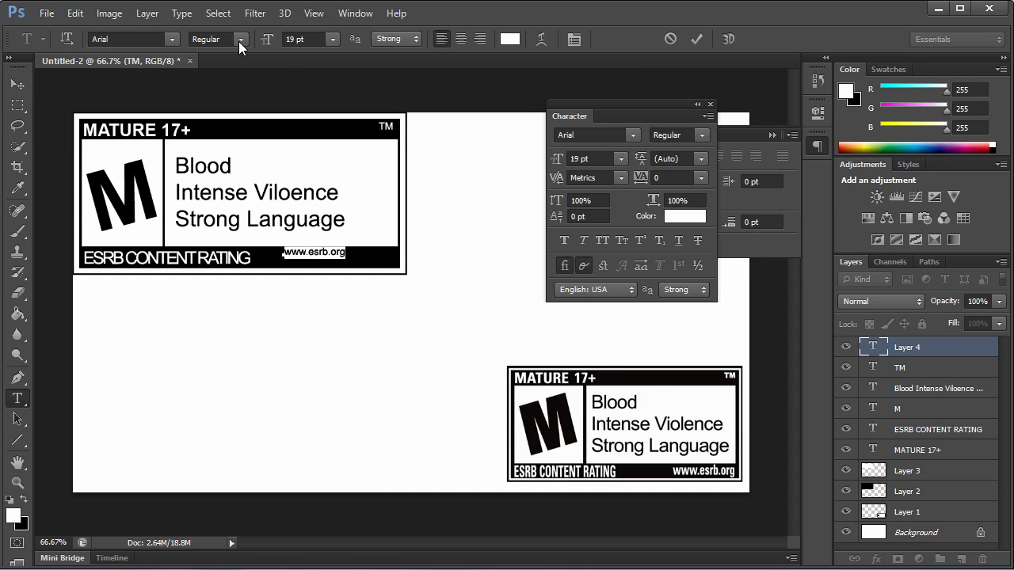
click(240, 40)
click(222, 94)
click(313, 38)
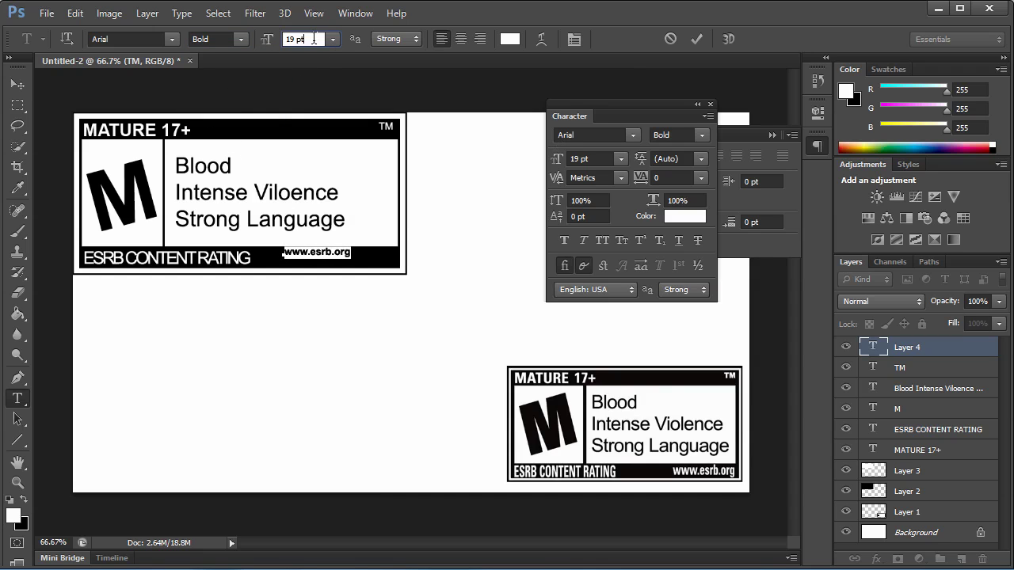
key(Up)
key(Up)
key(Up)
key(Up)
key(Up)
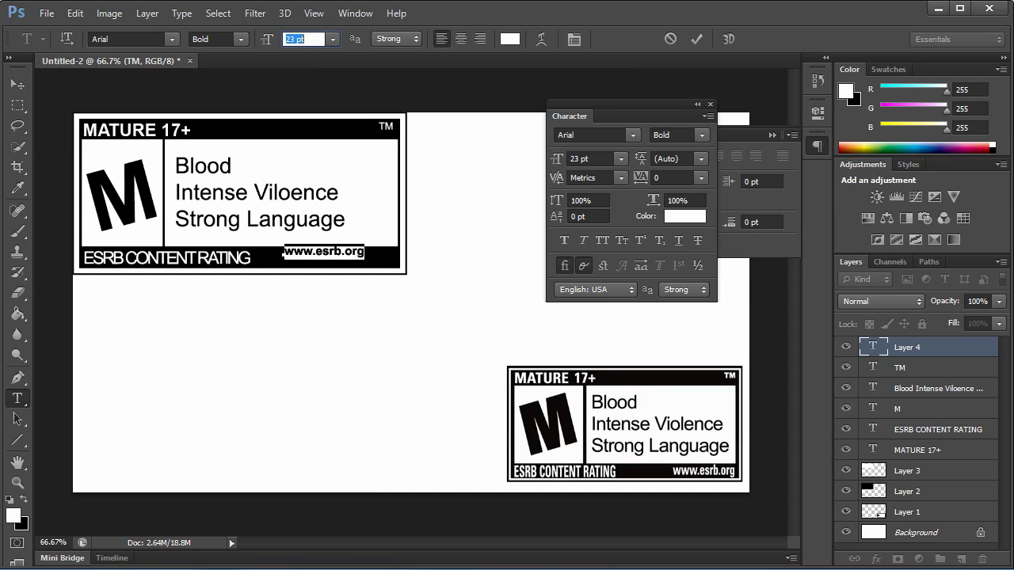
click(17, 83)
drag(257, 153, 284, 158)
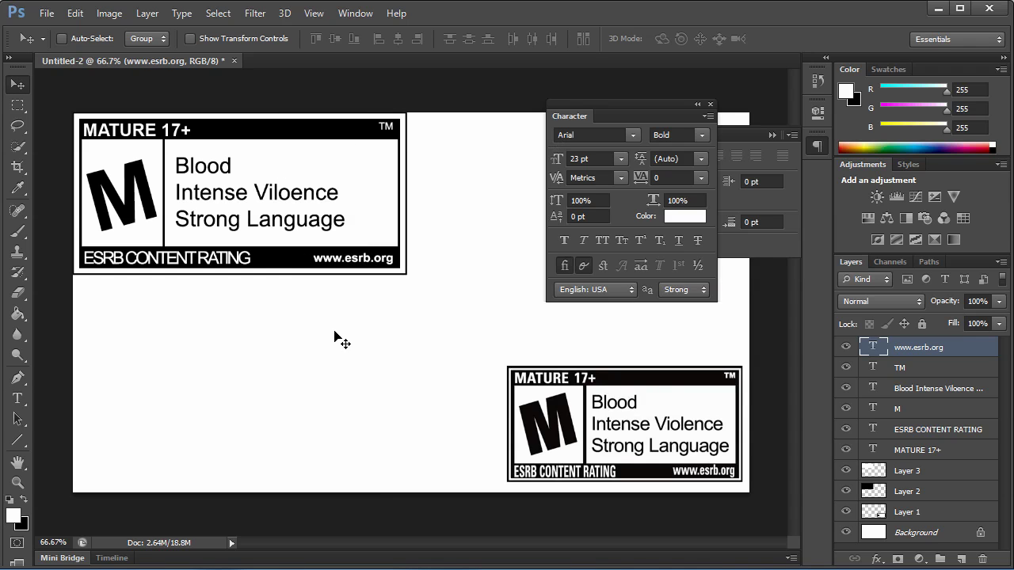